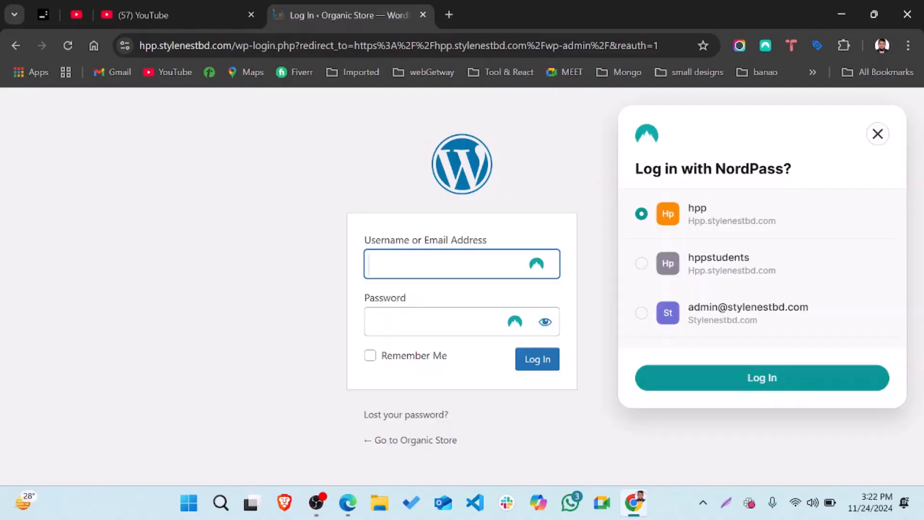
Sign in to the Organic Store WordPress admin with the saved NordPass login
click(749, 380)
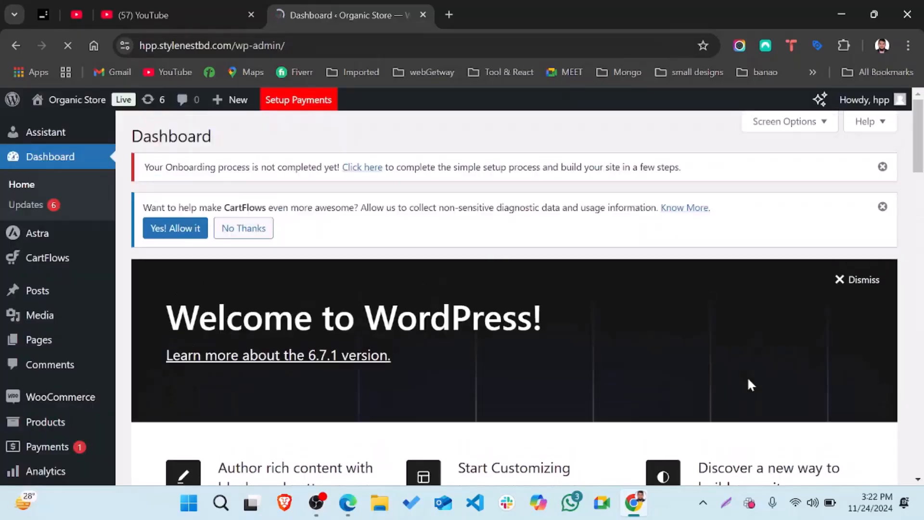
Choose Visit Site from the admin bar's Organic Store menu to load the public homepage
scroll(48, 358, down, 2)
scroll(49, 358, down, 10)
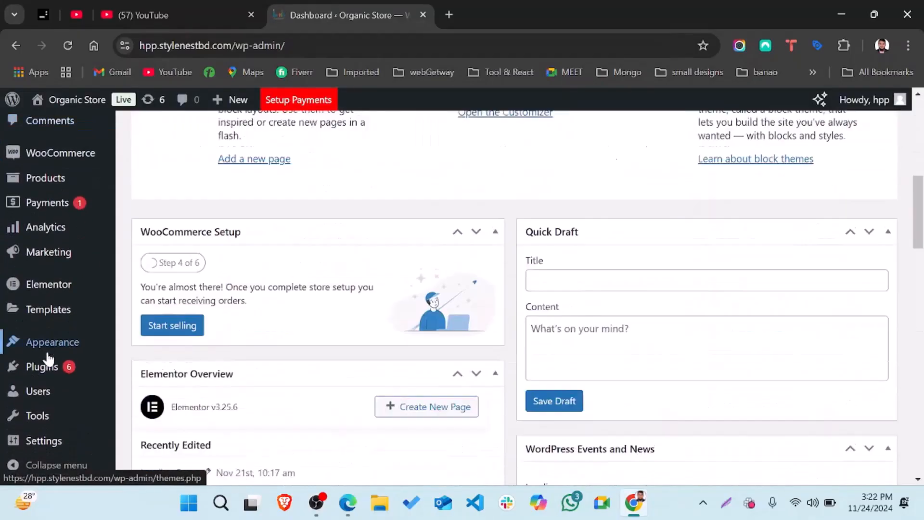
scroll(527, 193, up, 12)
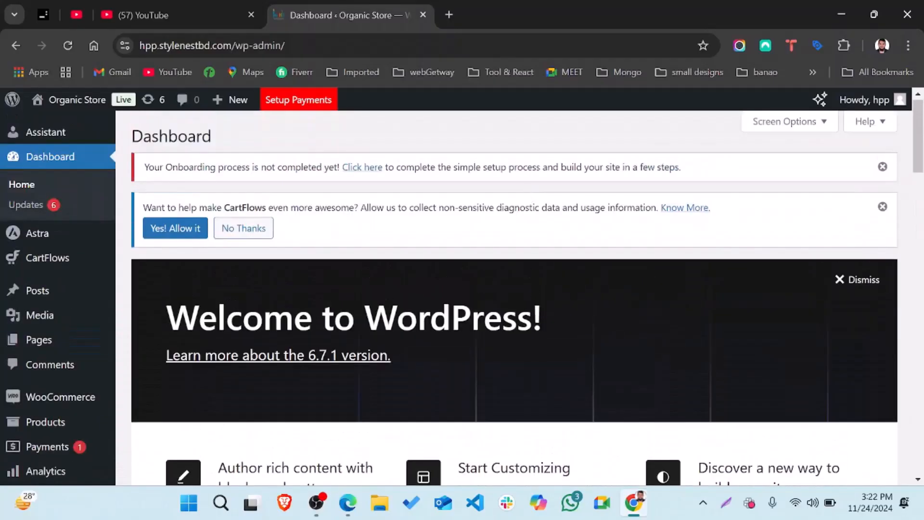
scroll(539, 303, down, 10)
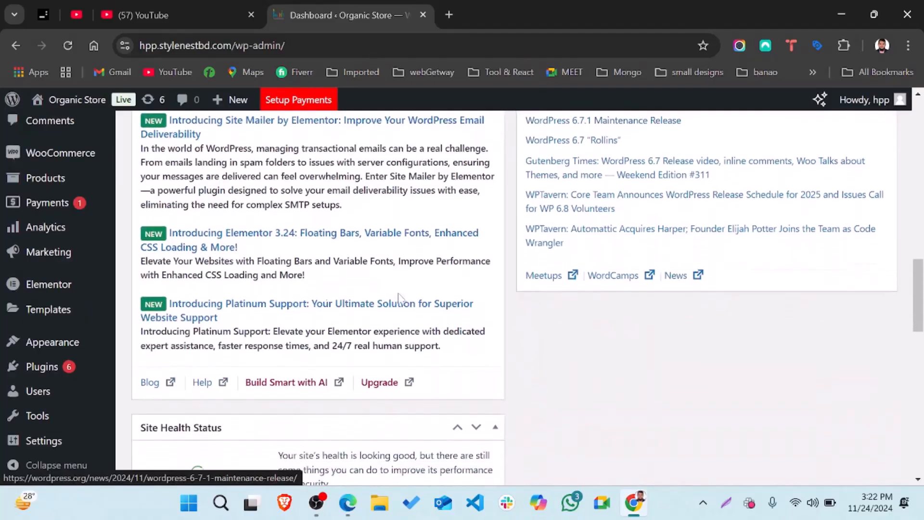
mouse_move(71, 342)
mouse_move(56, 366)
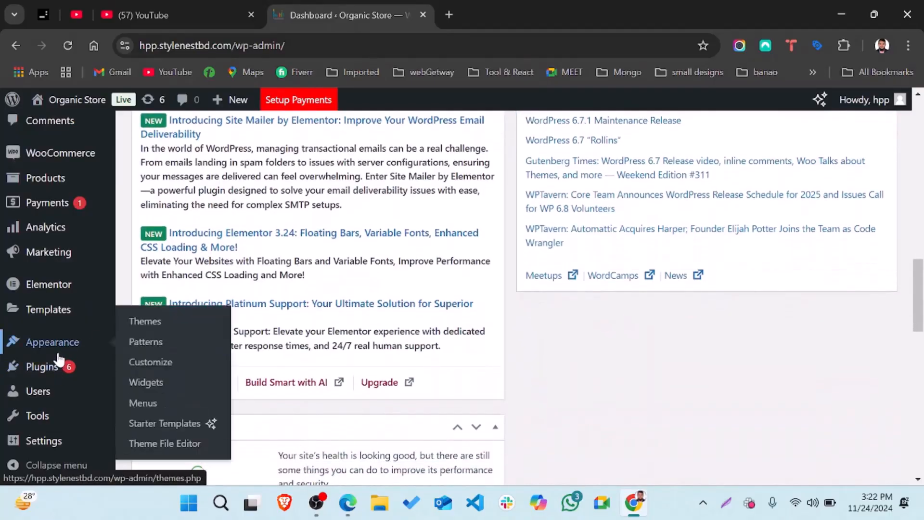
scroll(73, 289, up, 6)
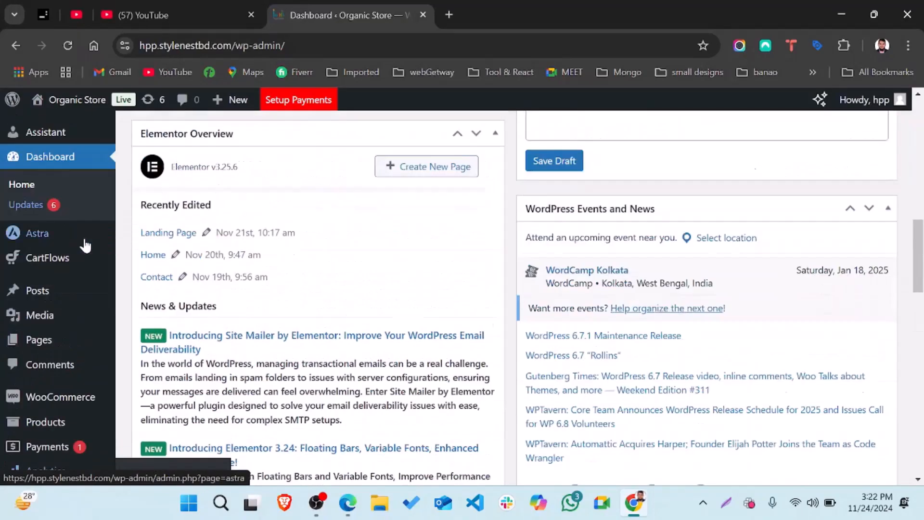
mouse_move(82, 99)
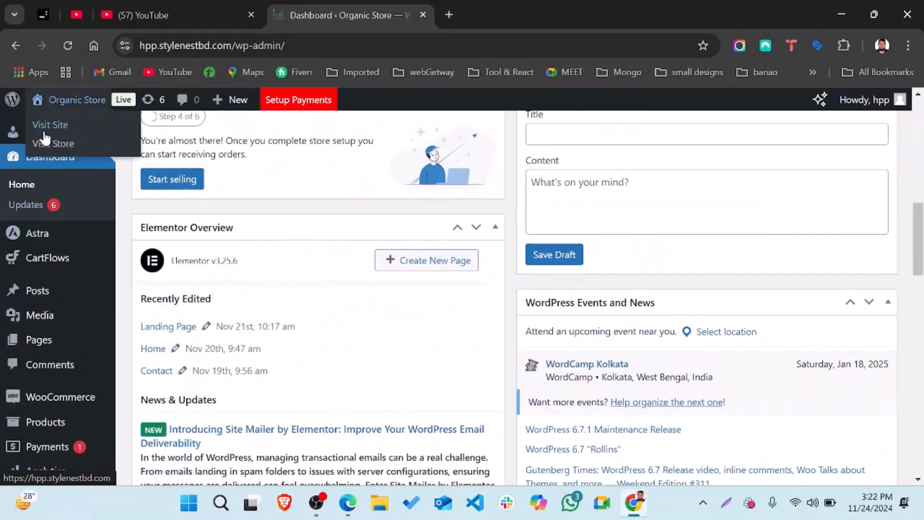
click(68, 125)
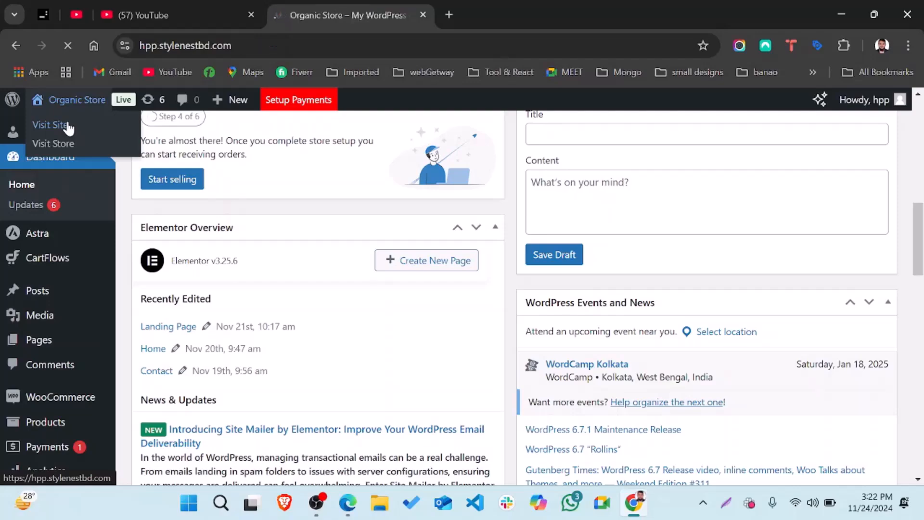
scroll(417, 334, down, 10)
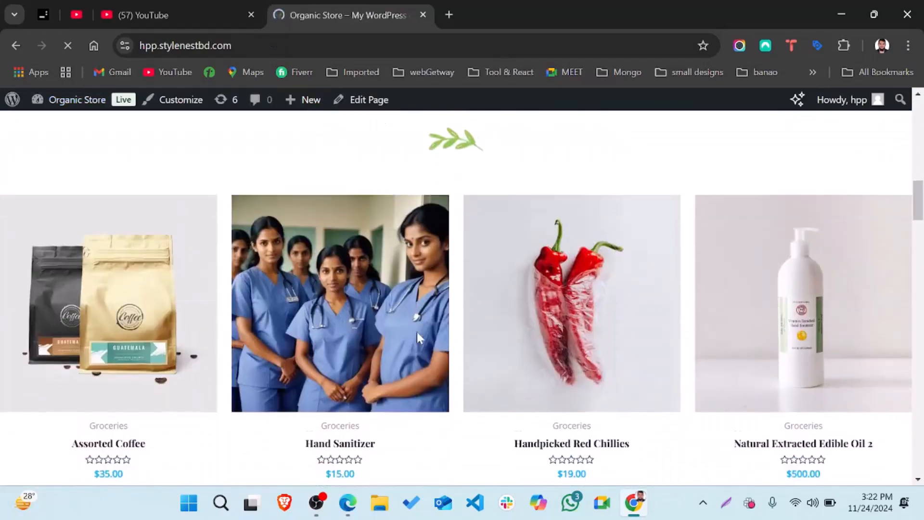
scroll(420, 338, down, 10)
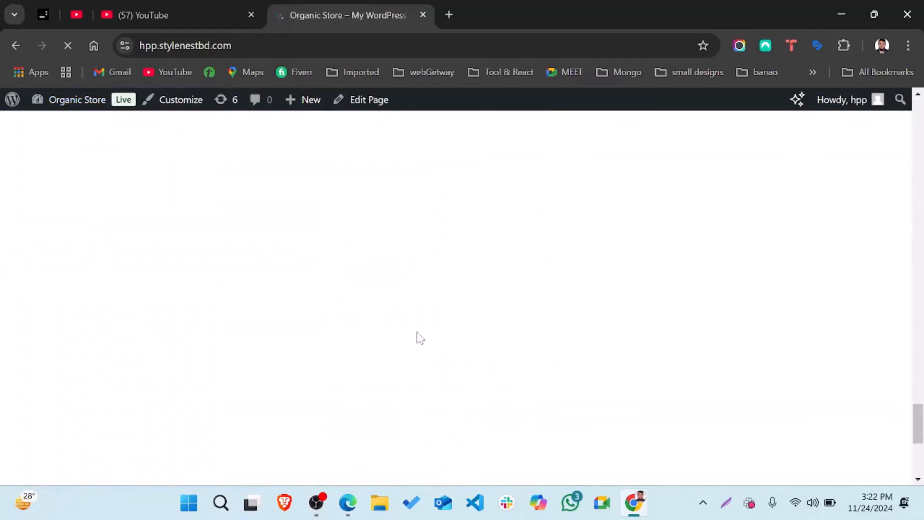
scroll(419, 337, up, 6)
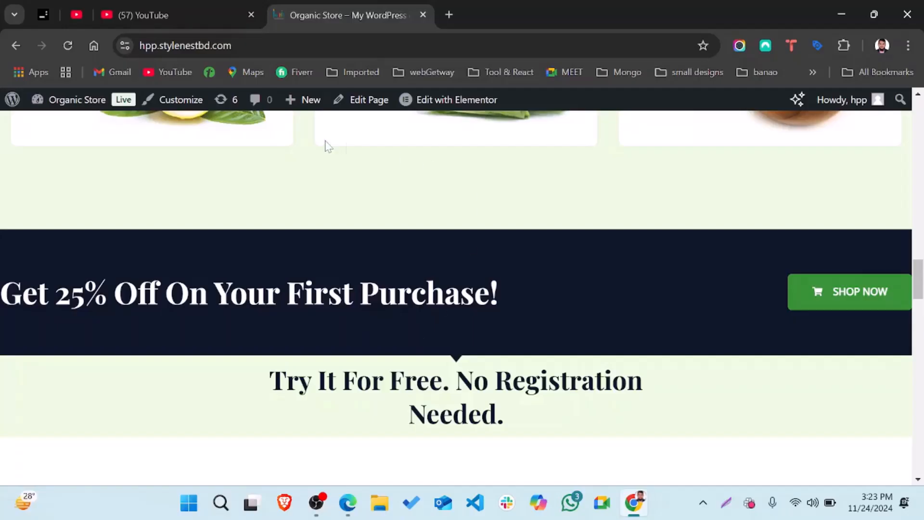
scroll(108, 124, up, 5)
mouse_move(49, 102)
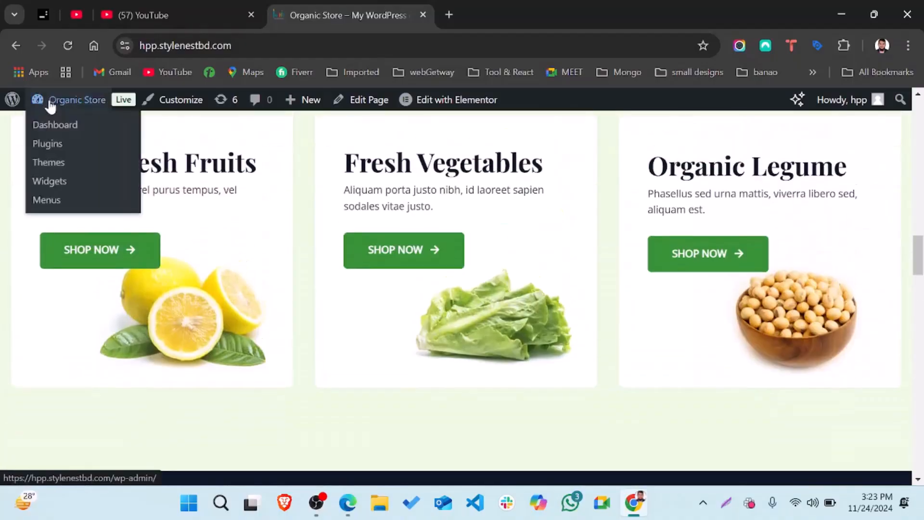
Go to the installed Plugins list from the Organic Store admin-bar menu
click(53, 143)
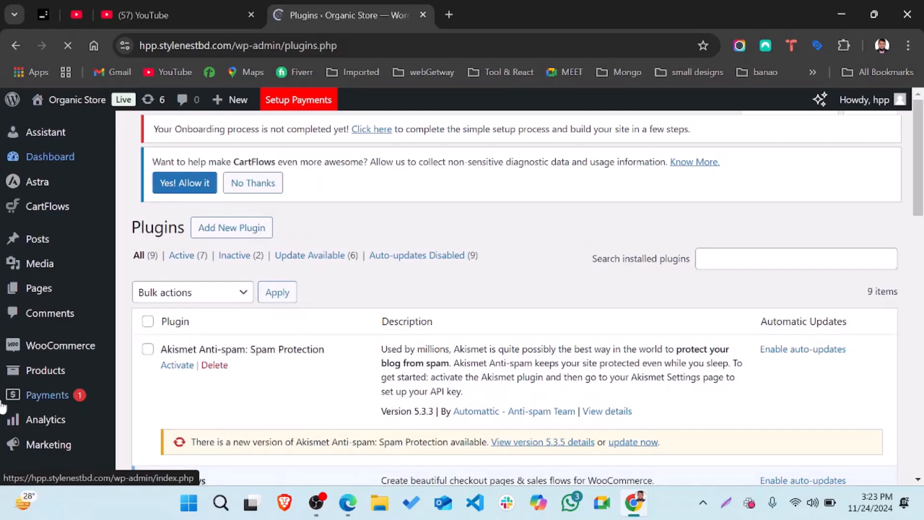
scroll(80, 357, down, 8)
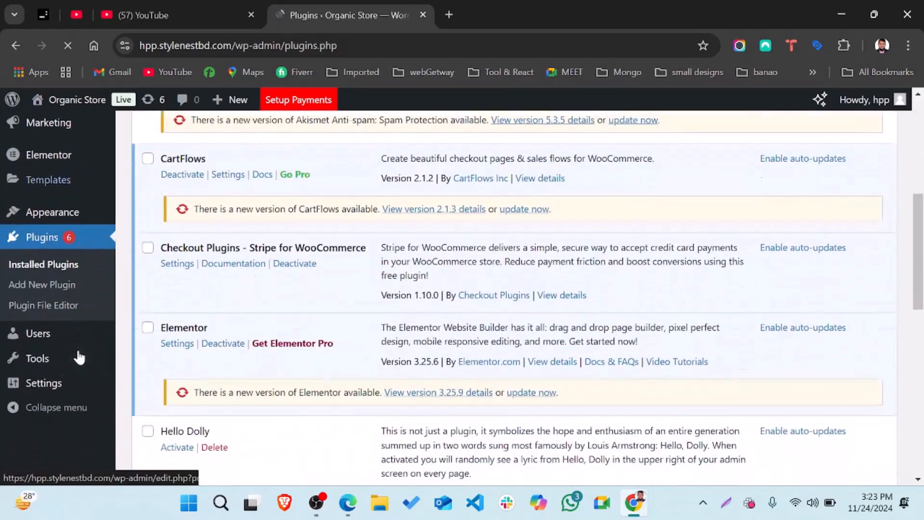
scroll(76, 239, up, 1)
scroll(76, 239, up, 7)
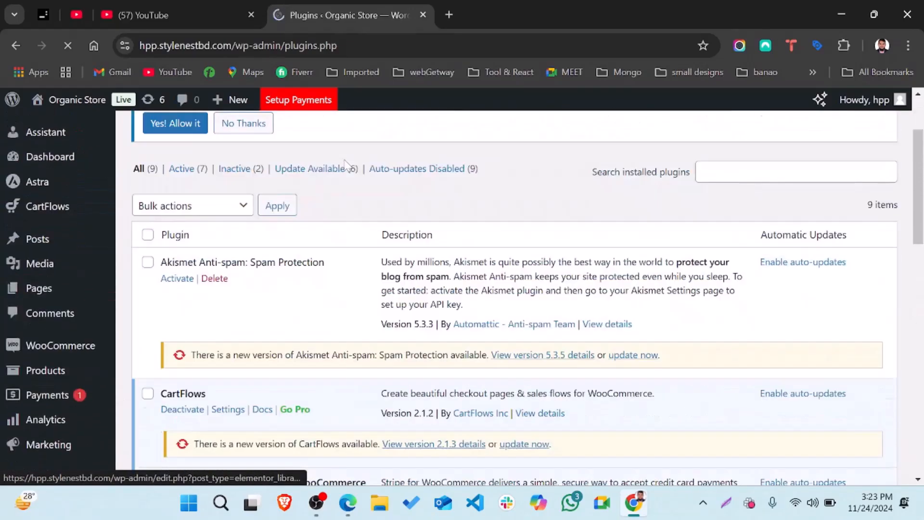
Open Add New Plugin and browse the Featured plugins like Classic Editor and Akismet
click(244, 139)
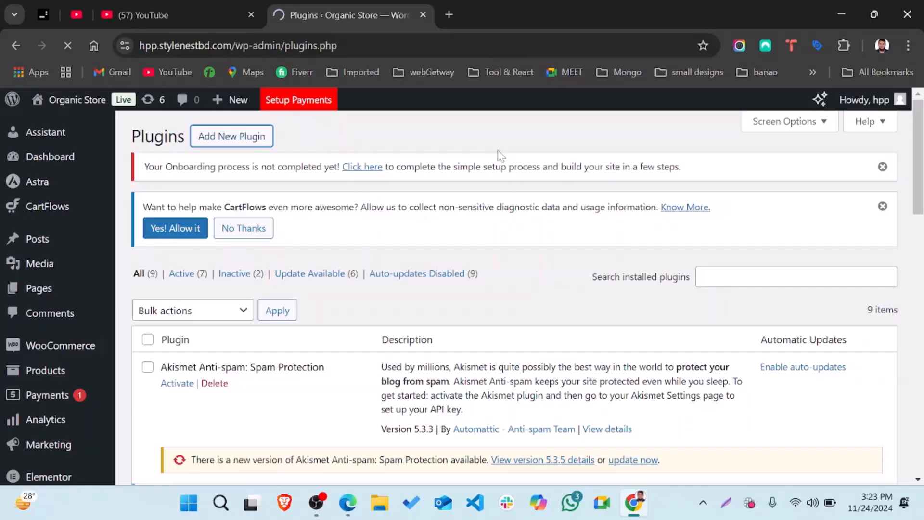
scroll(577, 385, down, 2)
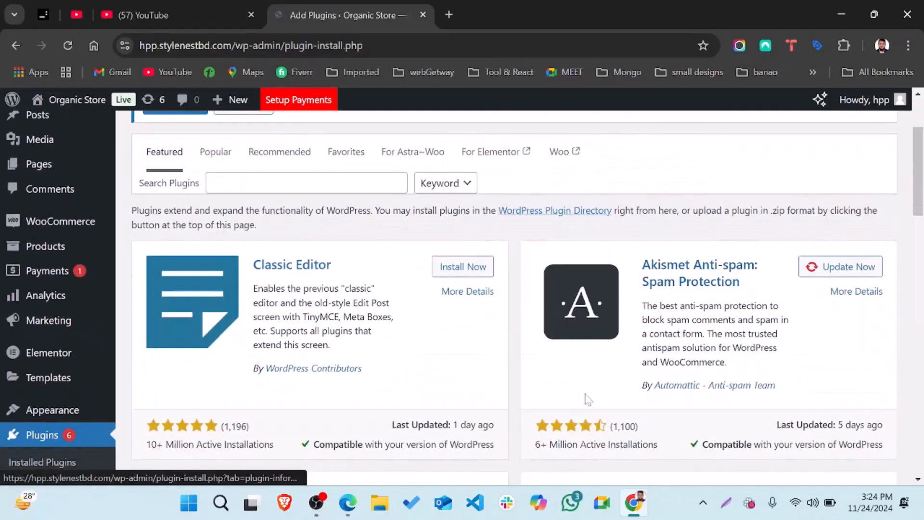
scroll(572, 266, up, 2)
scroll(716, 339, down, 3)
scroll(716, 339, down, 9)
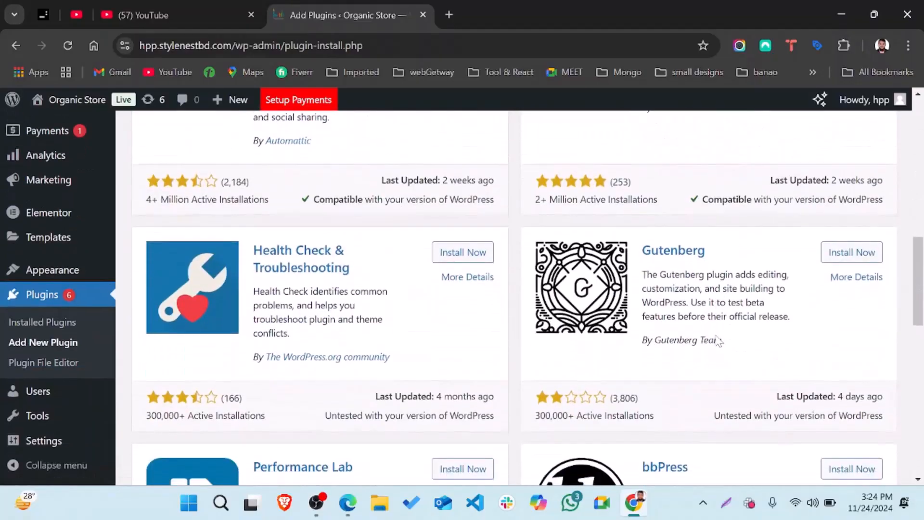
scroll(514, 297, down, 2)
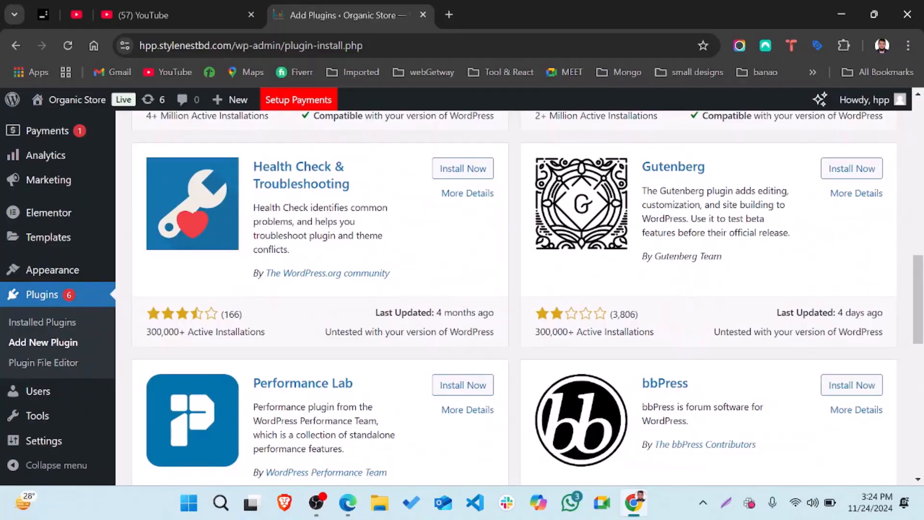
scroll(717, 340, up, 8)
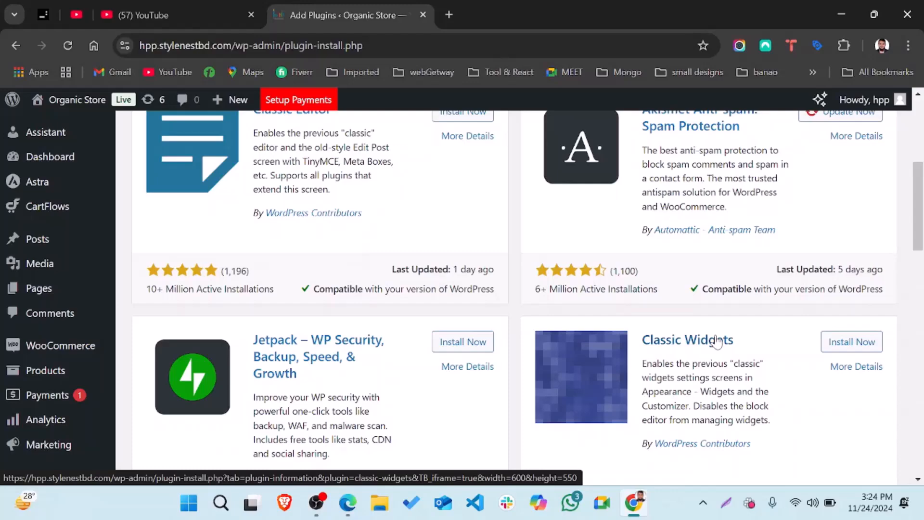
scroll(717, 340, up, 6)
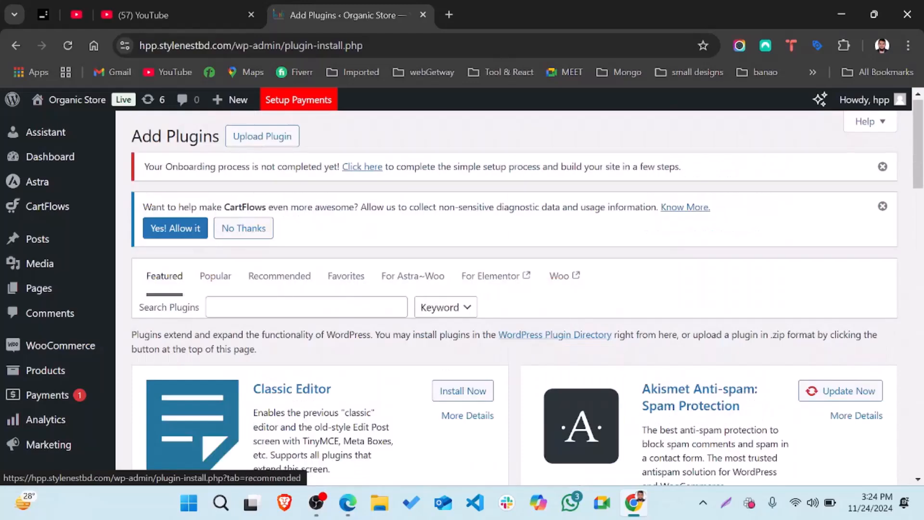
mouse_move(55, 245)
scroll(61, 359, down, 3)
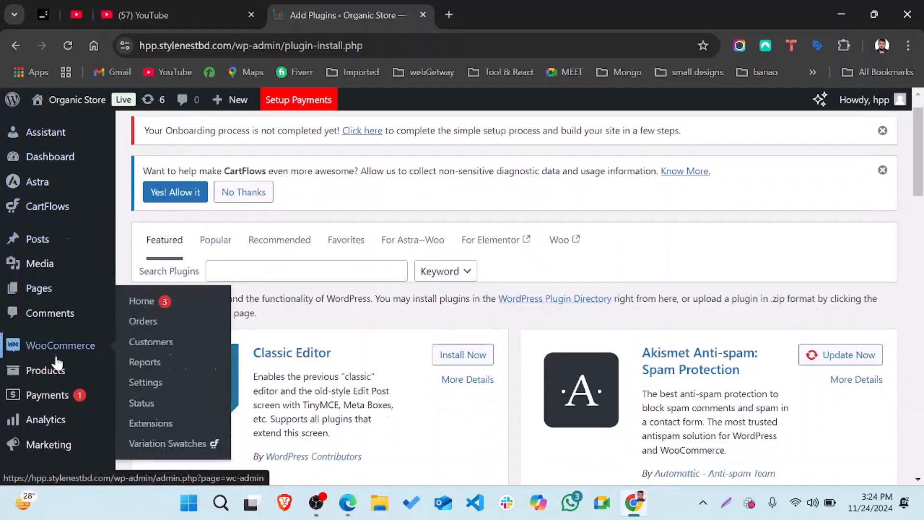
mouse_move(57, 358)
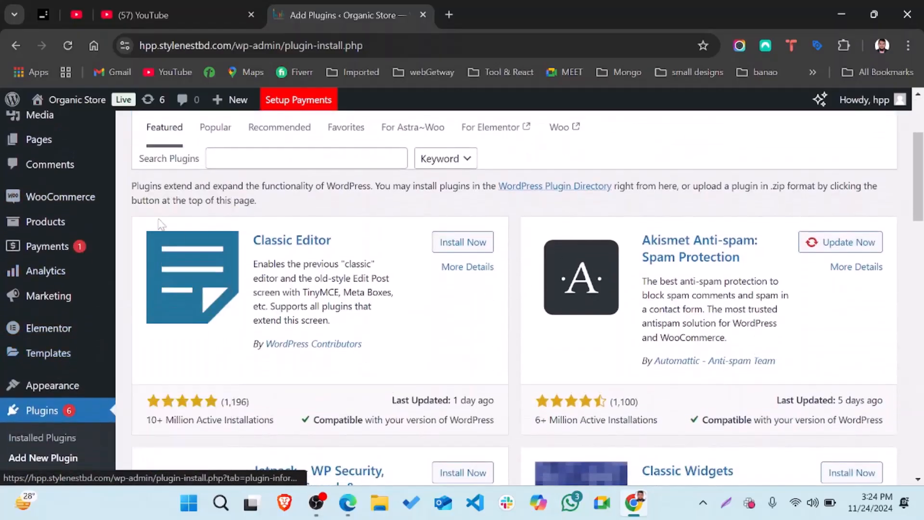
scroll(244, 169, up, 3)
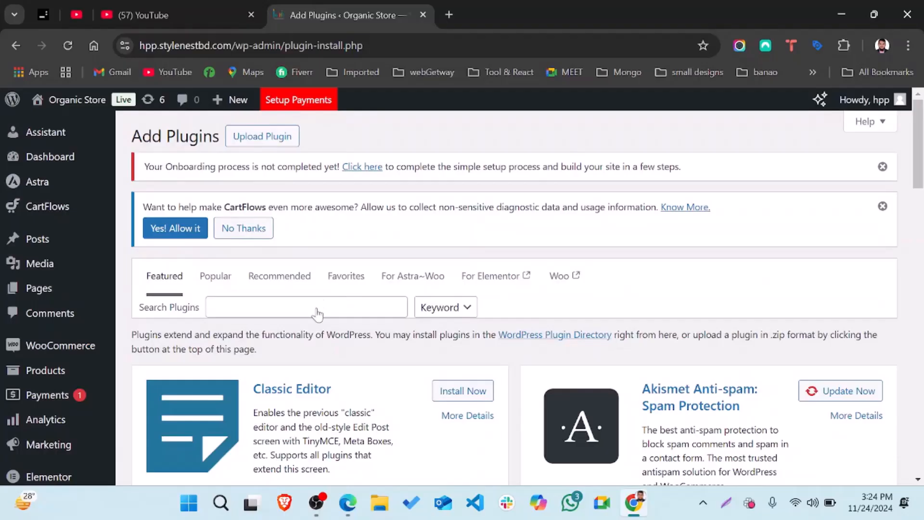
Search the plugin directory for 'wpvivid', finding WPvivid Backup & Migration among 7 results
click(318, 308)
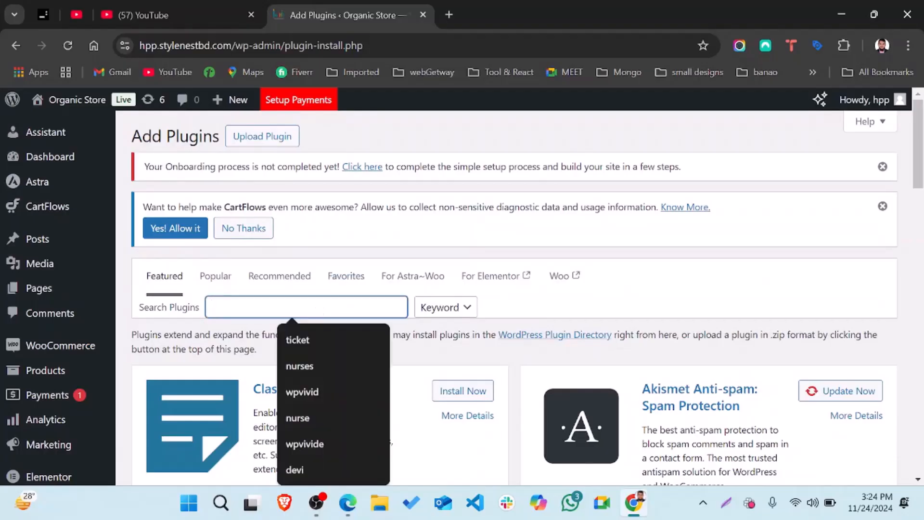
text(wpv)
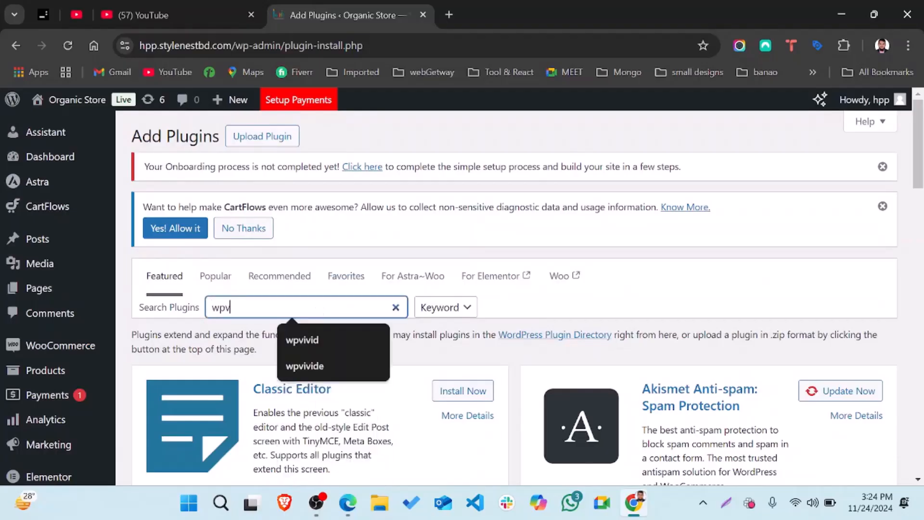
text(ivide)
key(BackSpace)
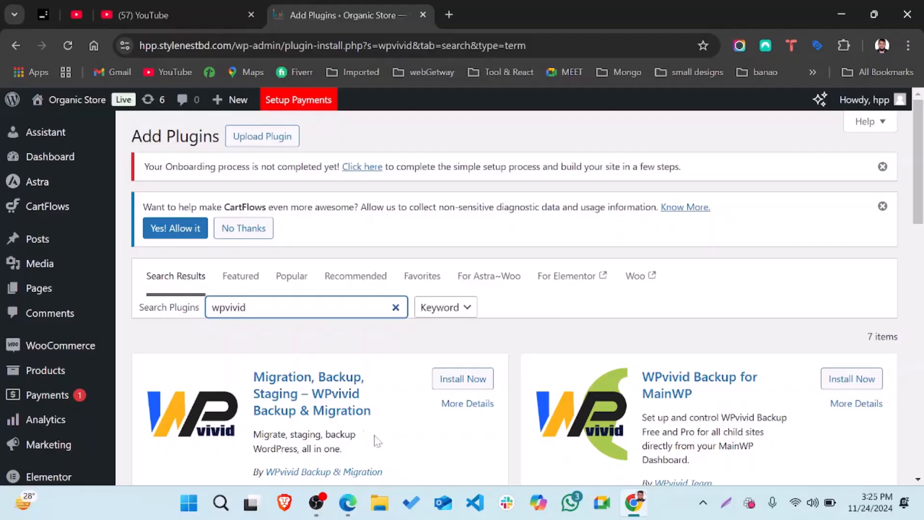
scroll(378, 443, down, 1)
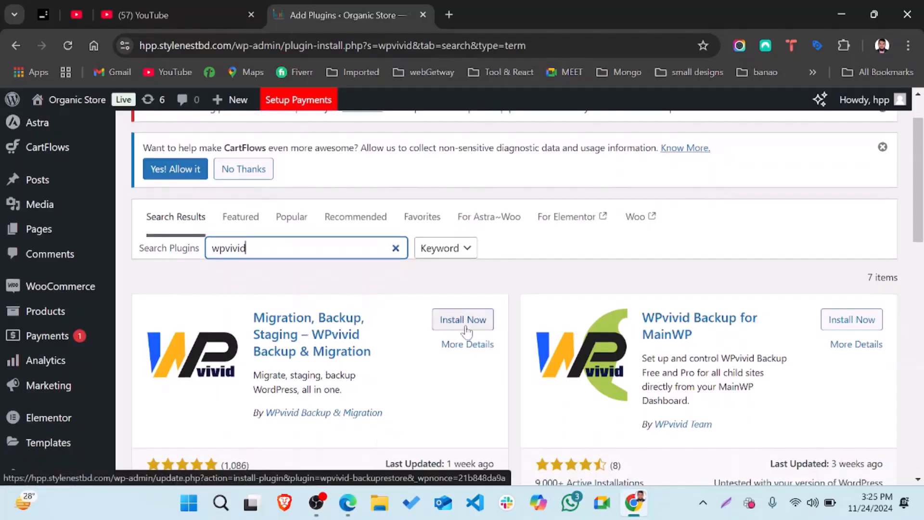
Install Migration, Backup, Staging – WPvivid Backup & Migration from the search results
click(466, 331)
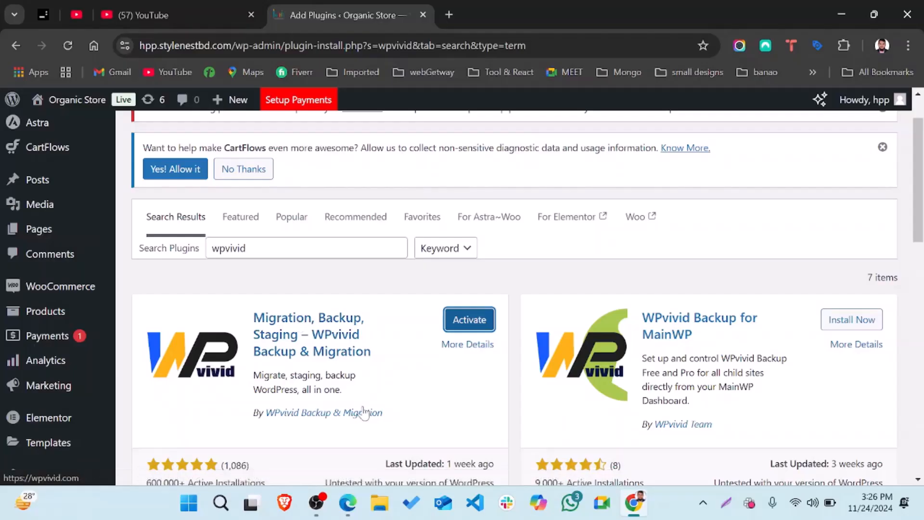
Activate WPvivid and review its Backup & Restore page, set to Database + Files locally
click(470, 318)
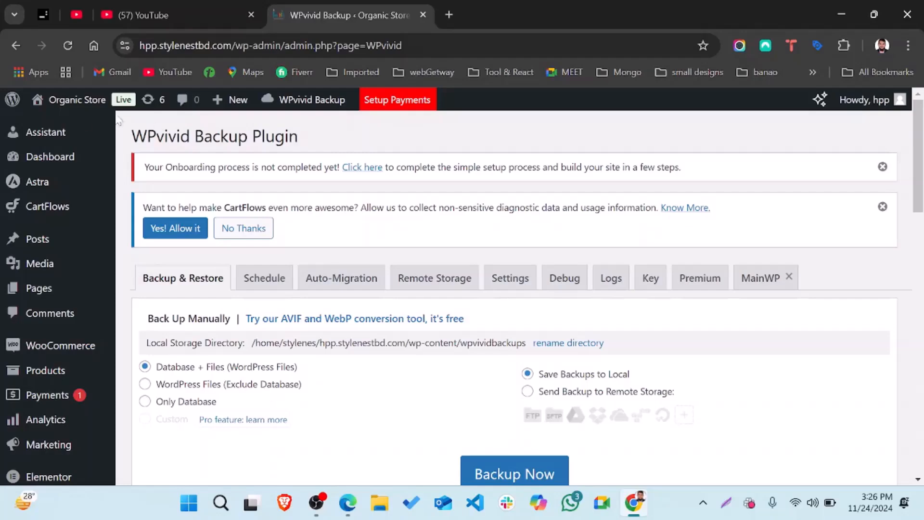
scroll(53, 389, down, 6)
scroll(57, 381, down, 3)
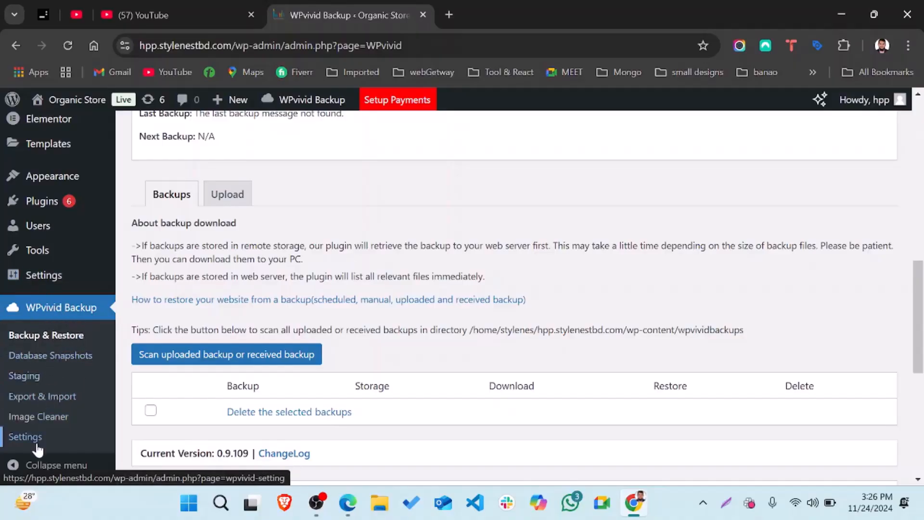
scroll(435, 337, up, 4)
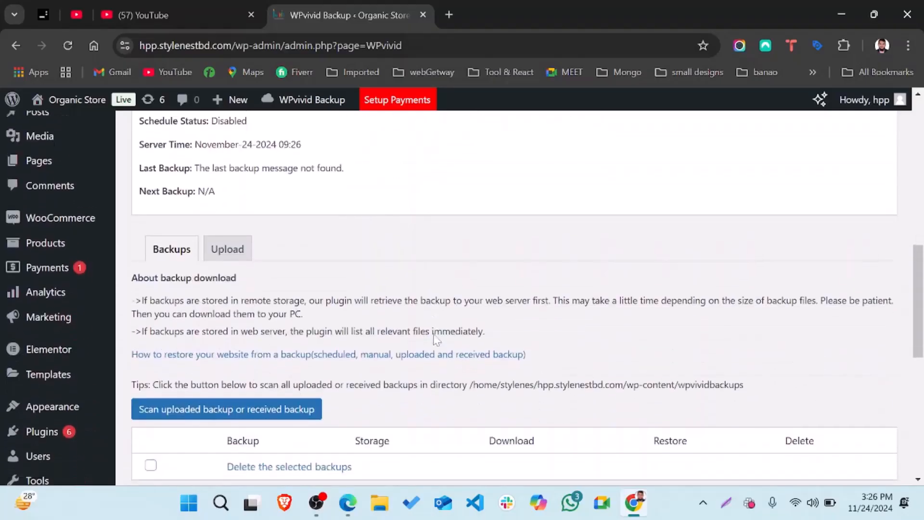
scroll(434, 337, up, 8)
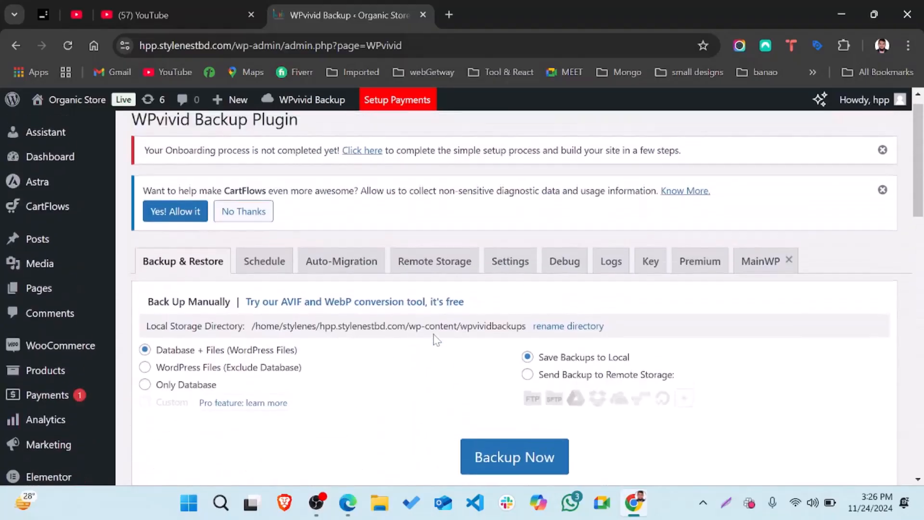
scroll(163, 272, down, 5)
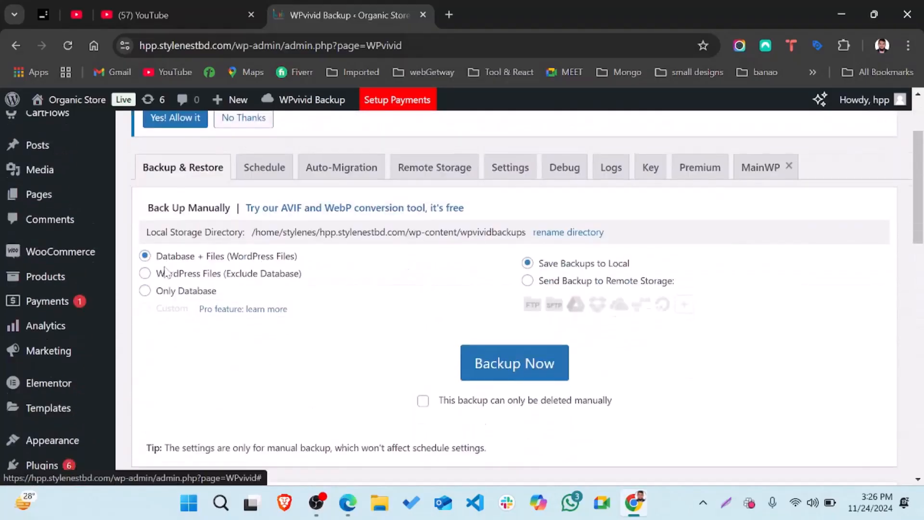
scroll(164, 272, down, 9)
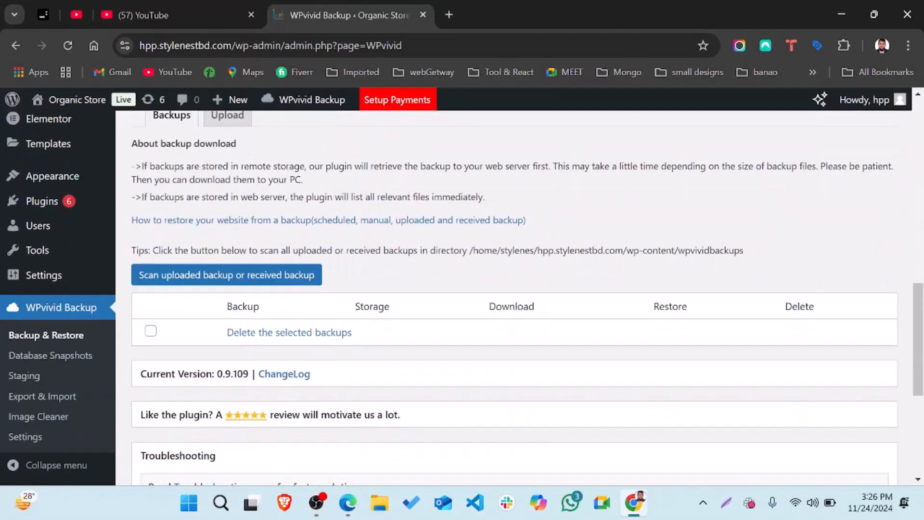
scroll(424, 246, up, 9)
scroll(424, 246, up, 4)
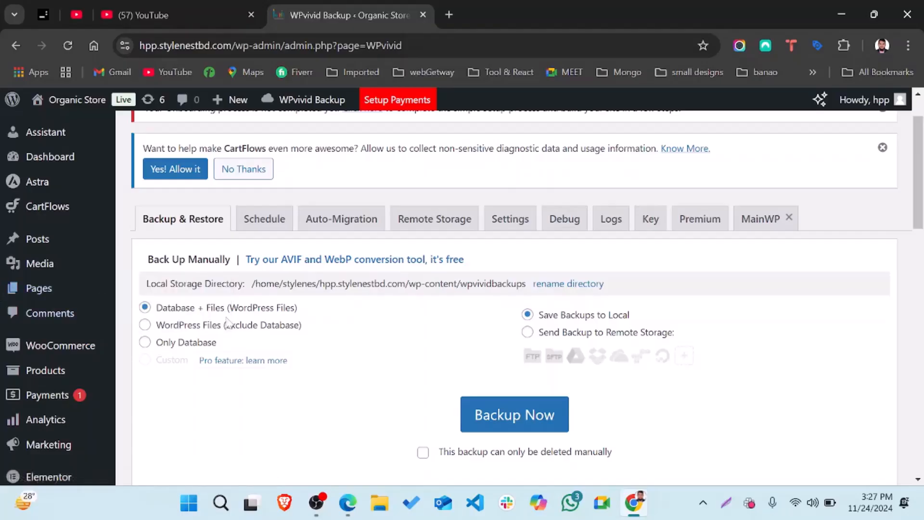
Run a Database + Files backup to local, producing the Nov-24-2024 09:27 81.25 MB entry
click(512, 412)
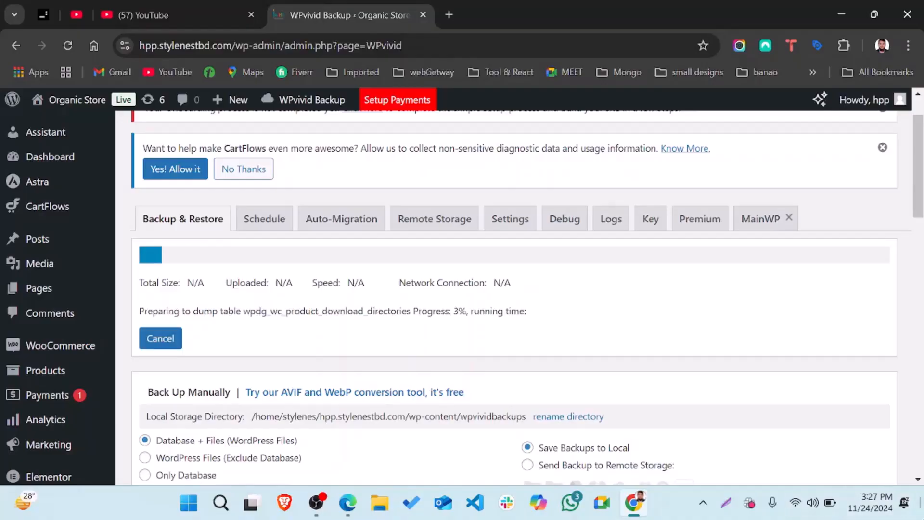
scroll(526, 395, down, 1)
scroll(526, 395, down, 7)
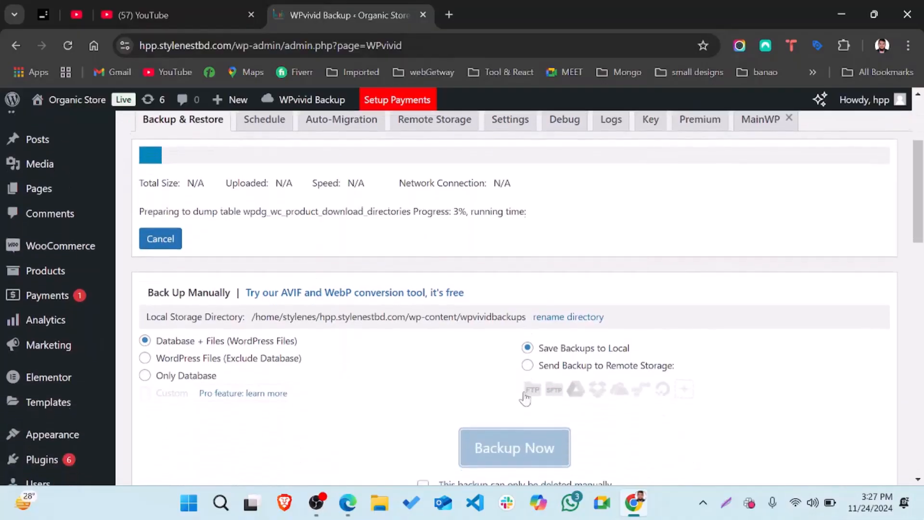
scroll(527, 397, down, 4)
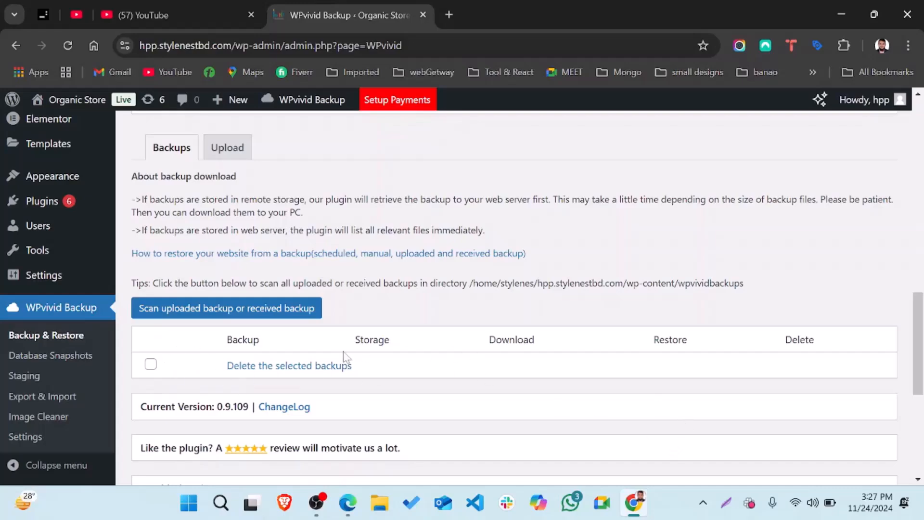
scroll(344, 360, down, 1)
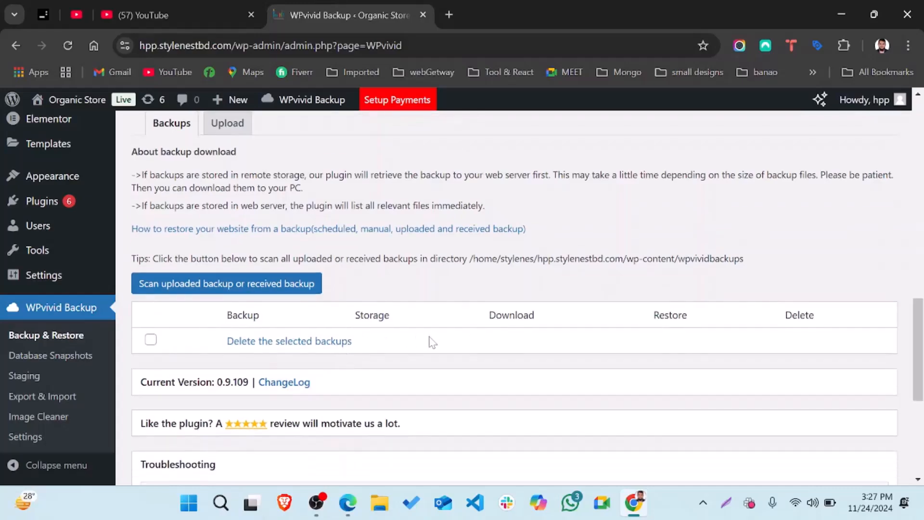
scroll(432, 342, up, 5)
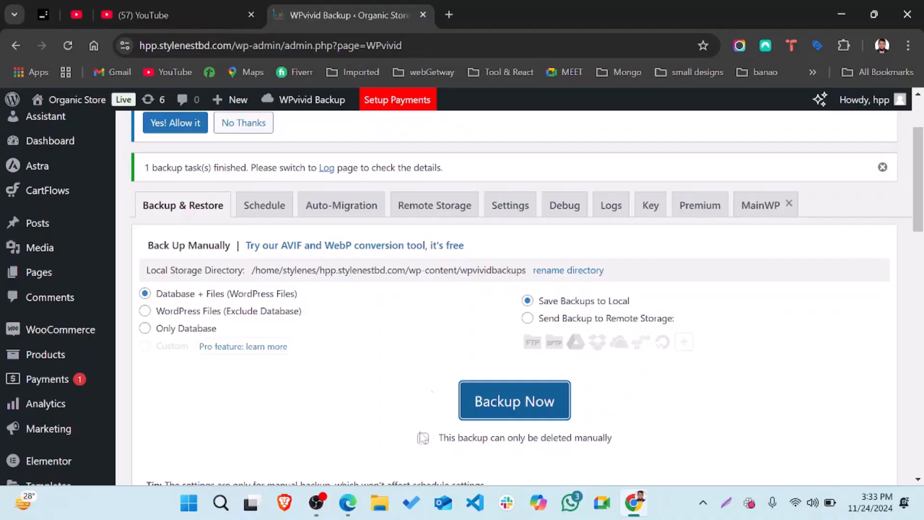
scroll(503, 414, down, 1)
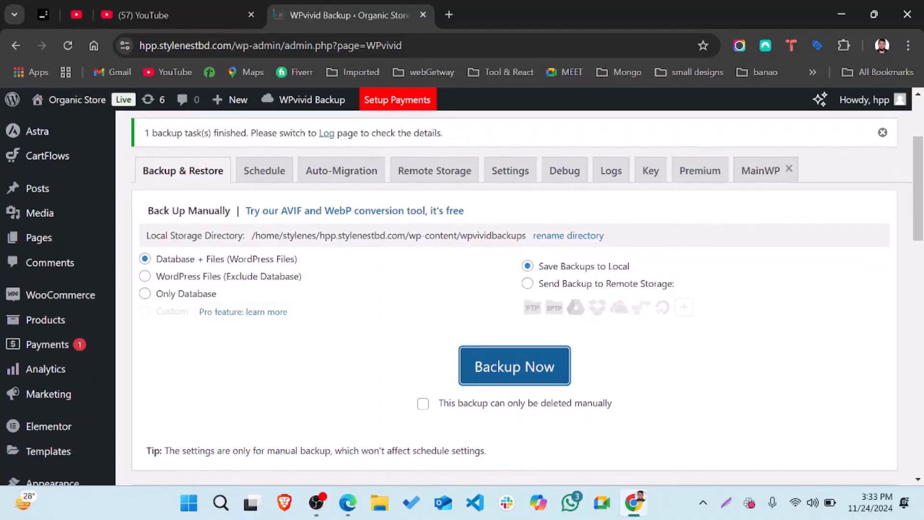
scroll(446, 394, down, 3)
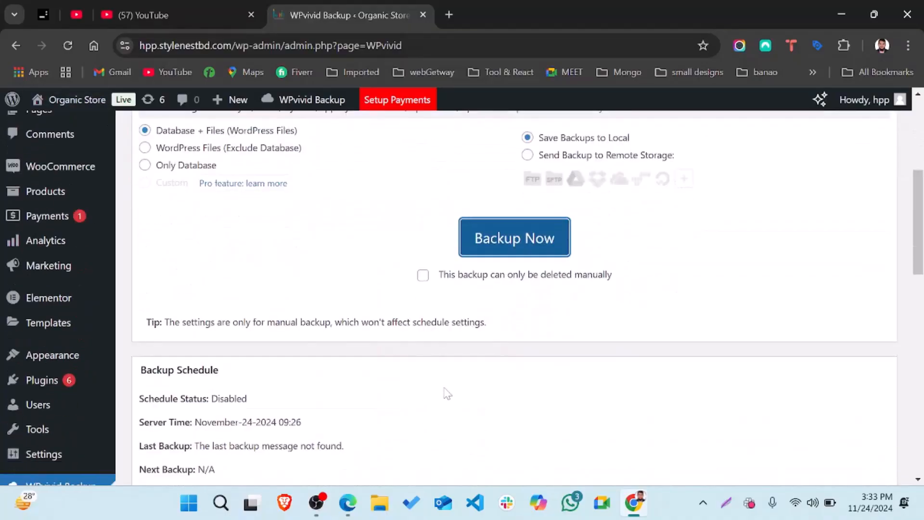
scroll(447, 393, down, 10)
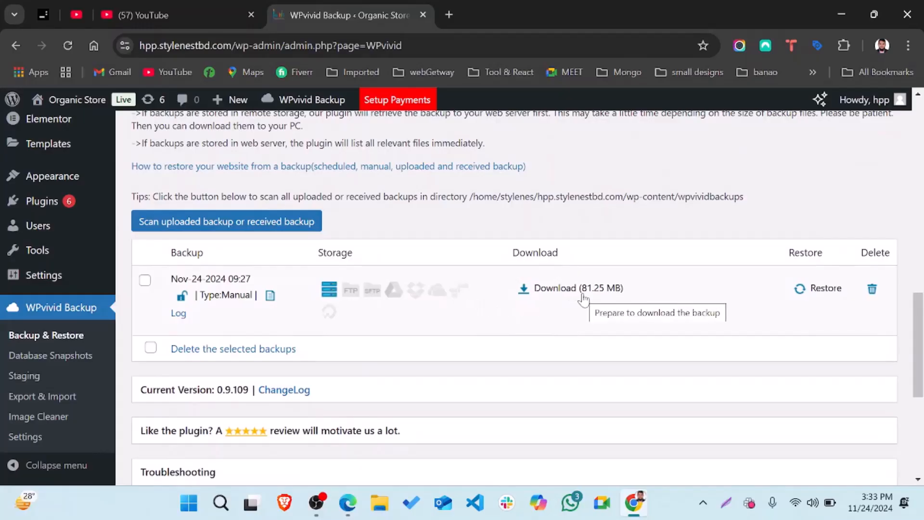
scroll(583, 299, up, 9)
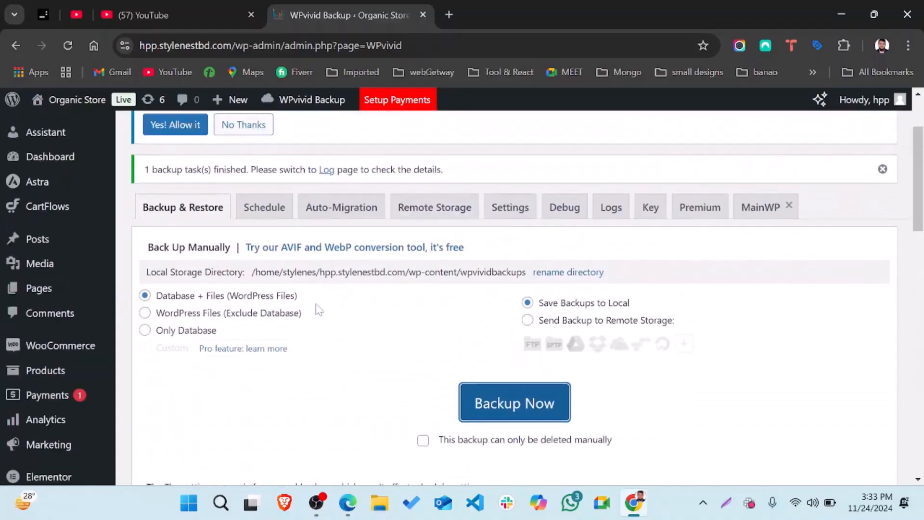
scroll(319, 310, down, 6)
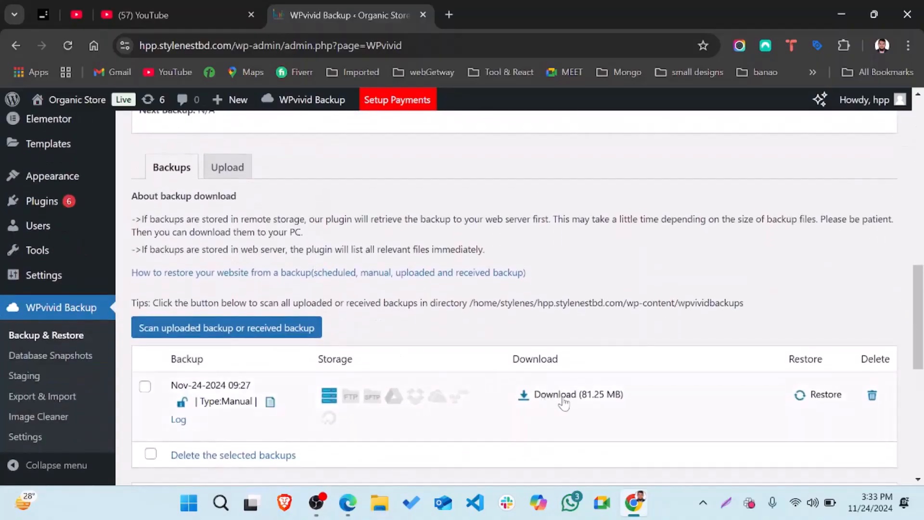
Prepare the 81.25 MB Nov-24-2024 backup as a backup_all zip for download
click(563, 400)
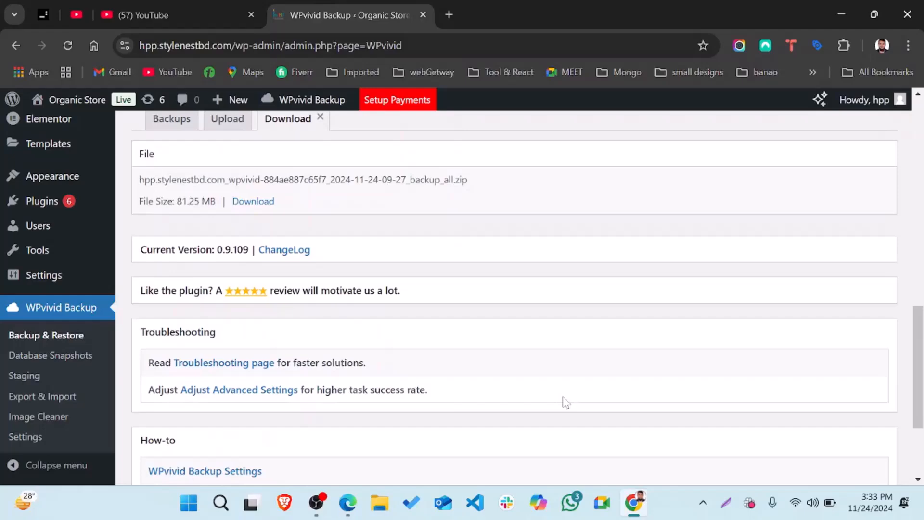
scroll(563, 400, down, 4)
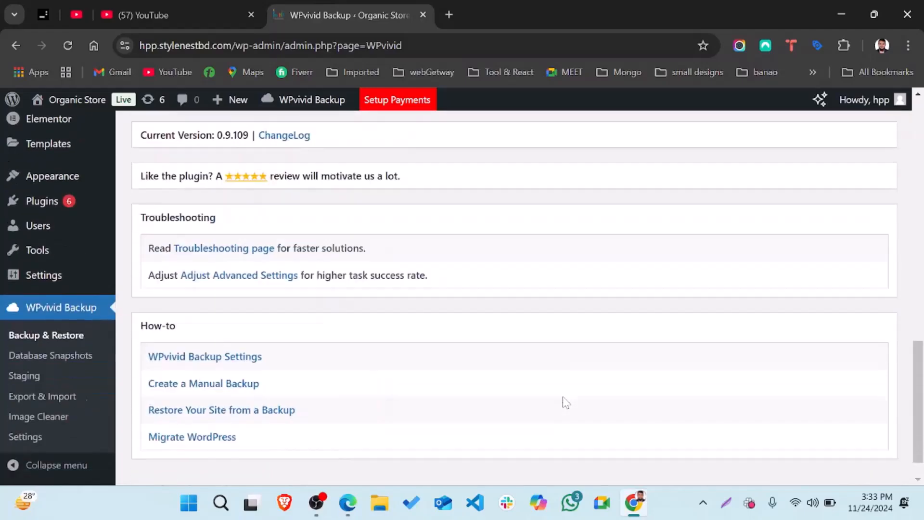
scroll(565, 402, up, 5)
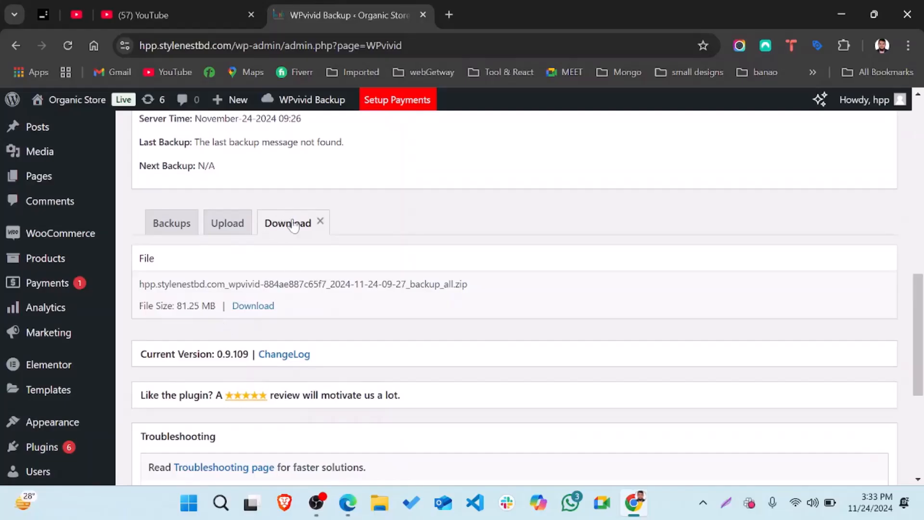
Save the backup_all zip into the Downloads folder
click(258, 310)
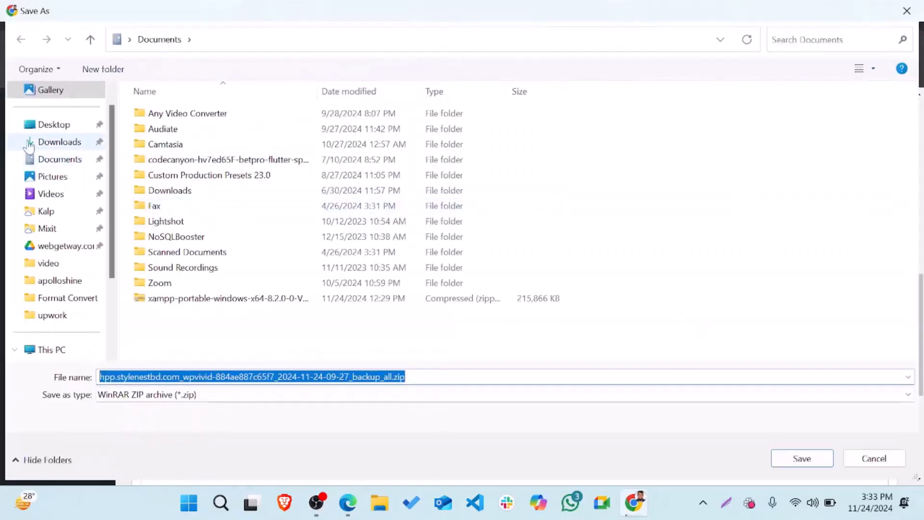
click(50, 142)
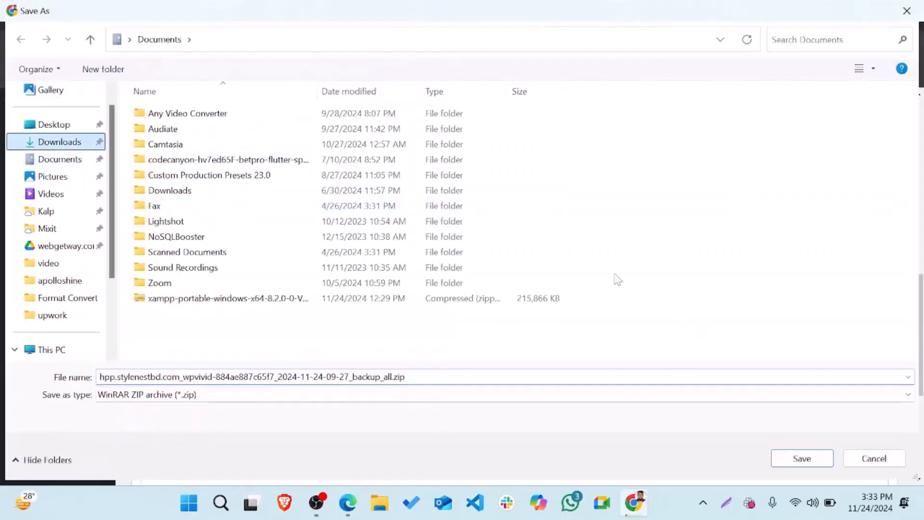
click(804, 465)
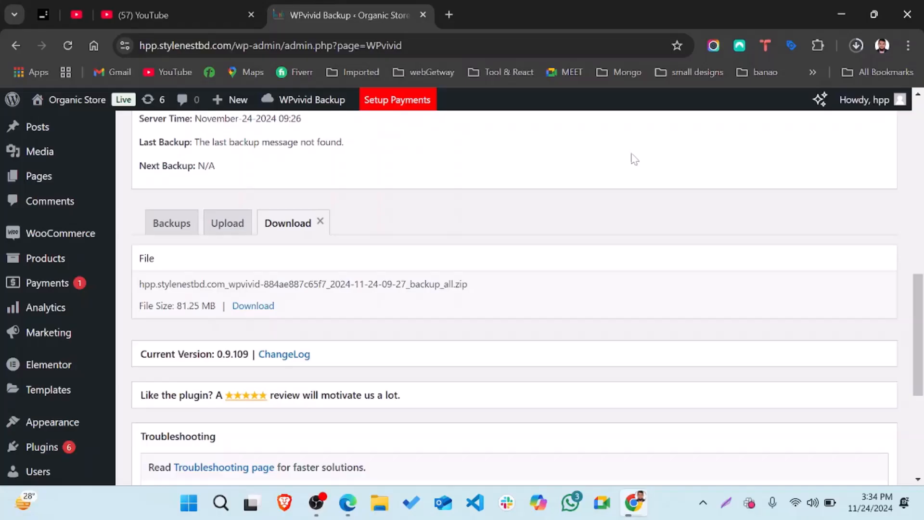
click(852, 44)
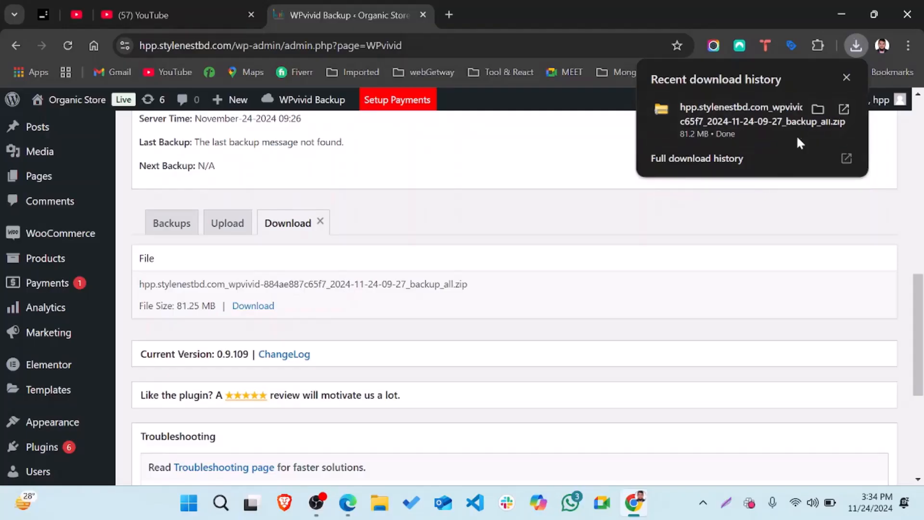
click(816, 111)
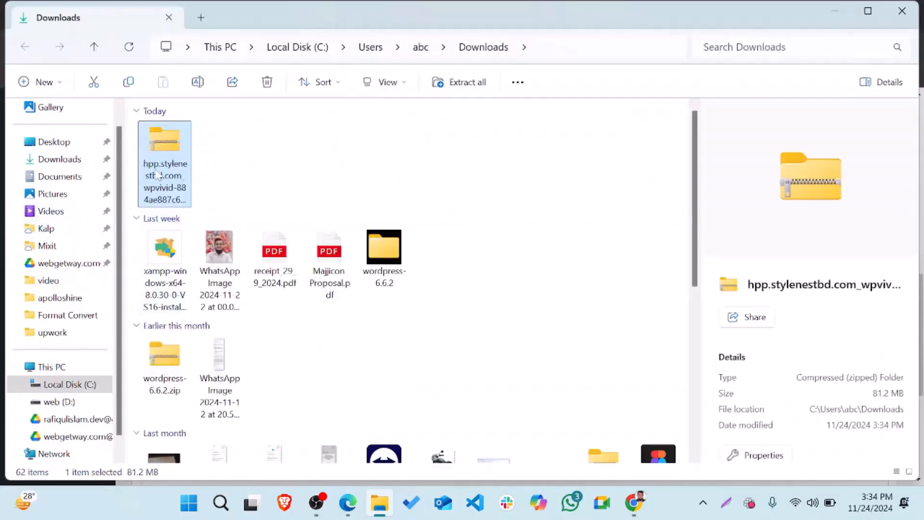
click(835, 11)
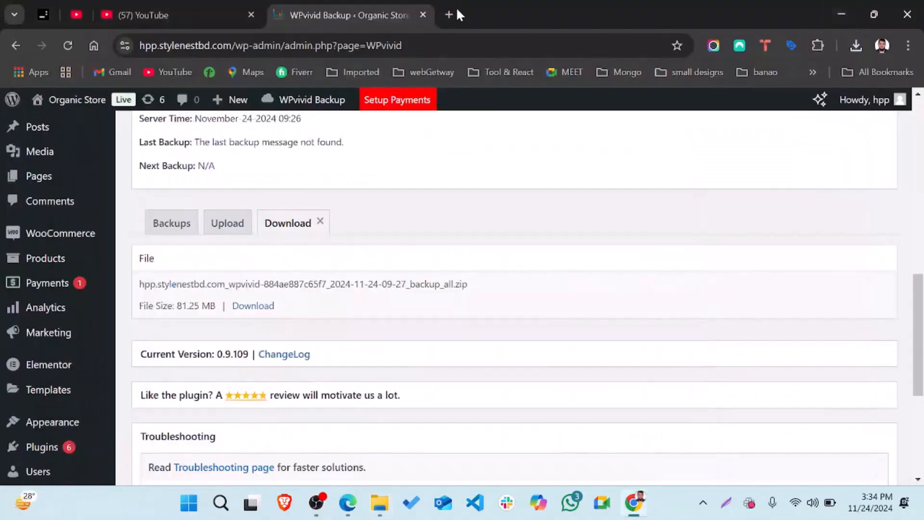
In a new tab, search for Pantheon from the address bar and open the Pantheon.io result
click(449, 14)
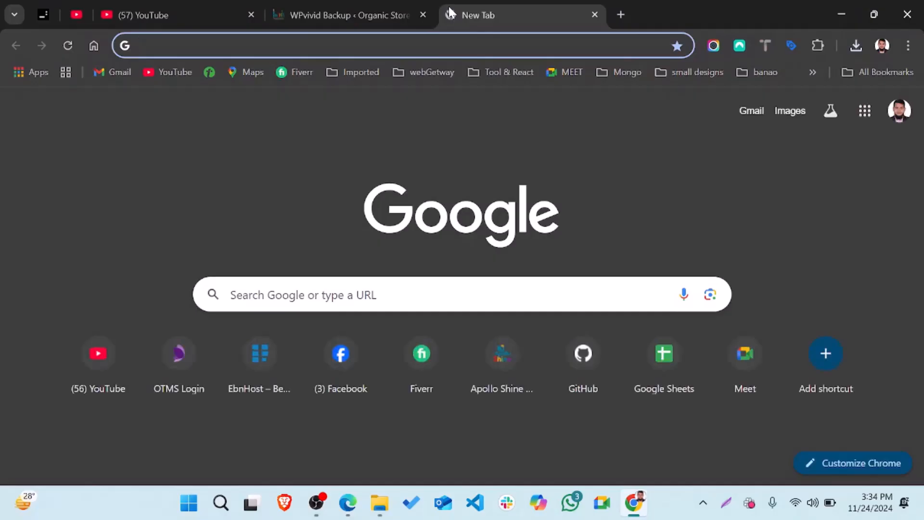
text(d)
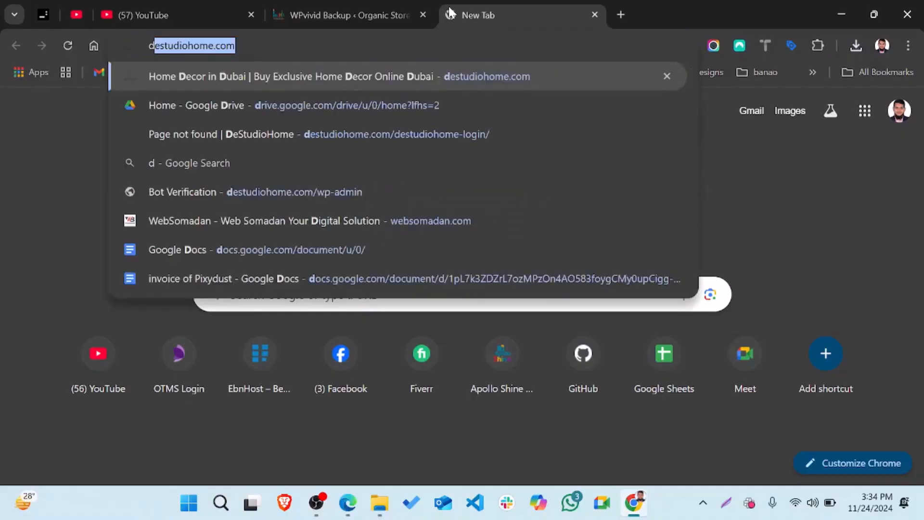
key(BackSpace)
key(BackSpace)
text(p)
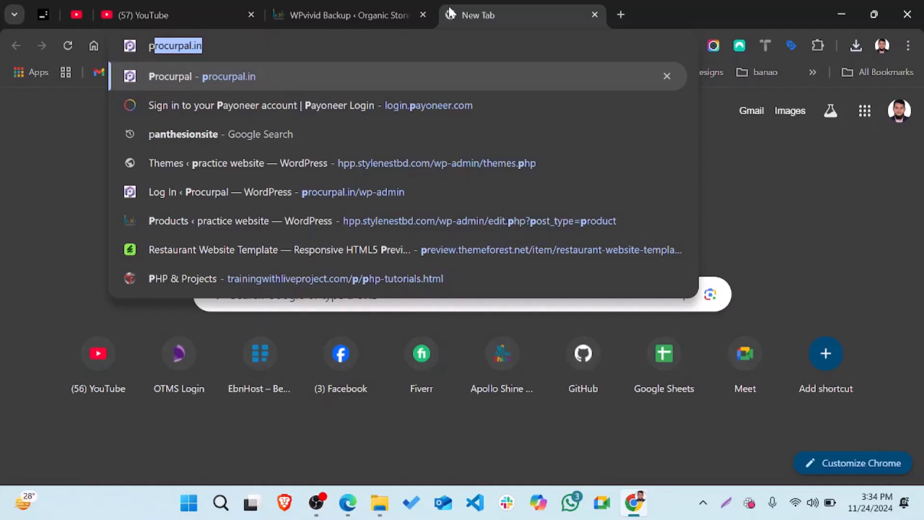
text(a)
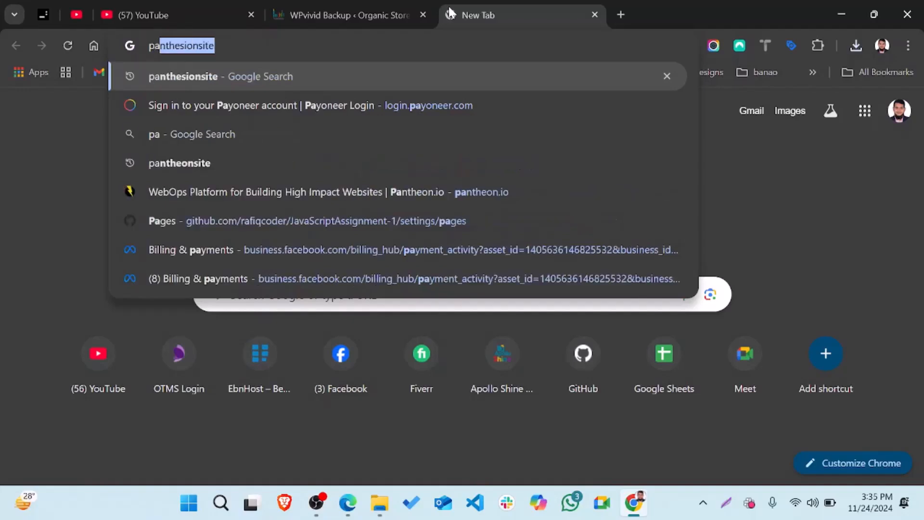
key(Return)
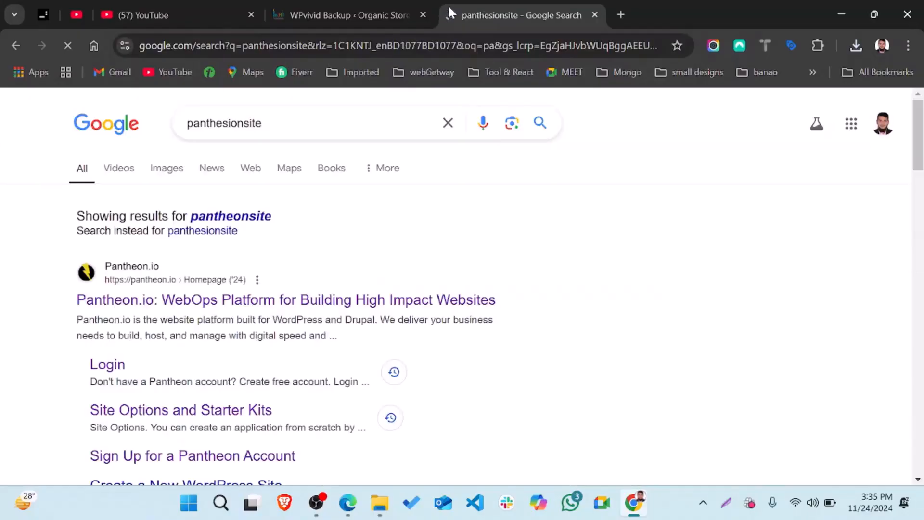
click(189, 300)
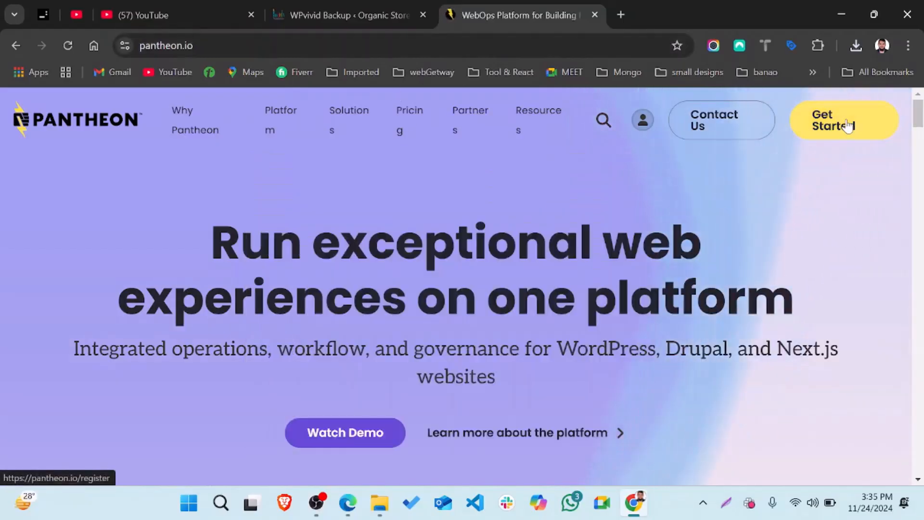
Sign up for Pantheon with Google, choosing the Google account and approving the consent screen
click(848, 126)
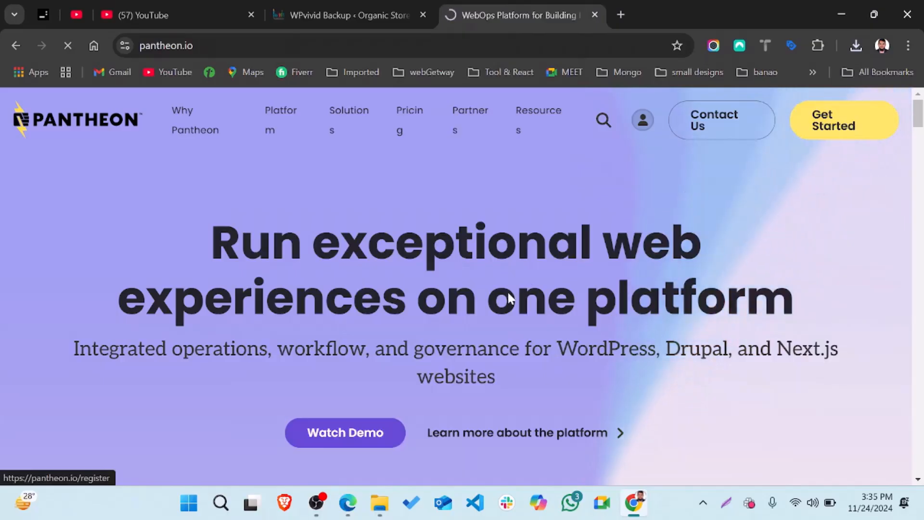
scroll(411, 368, down, 2)
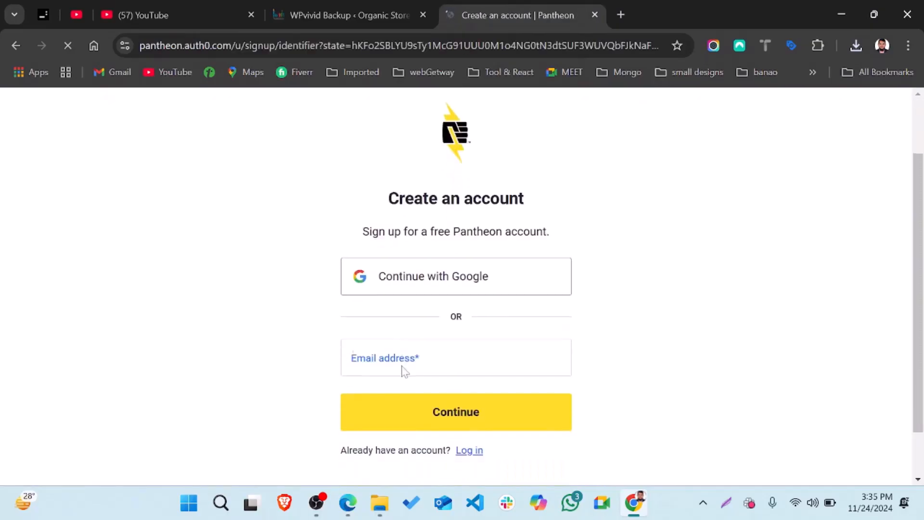
click(412, 277)
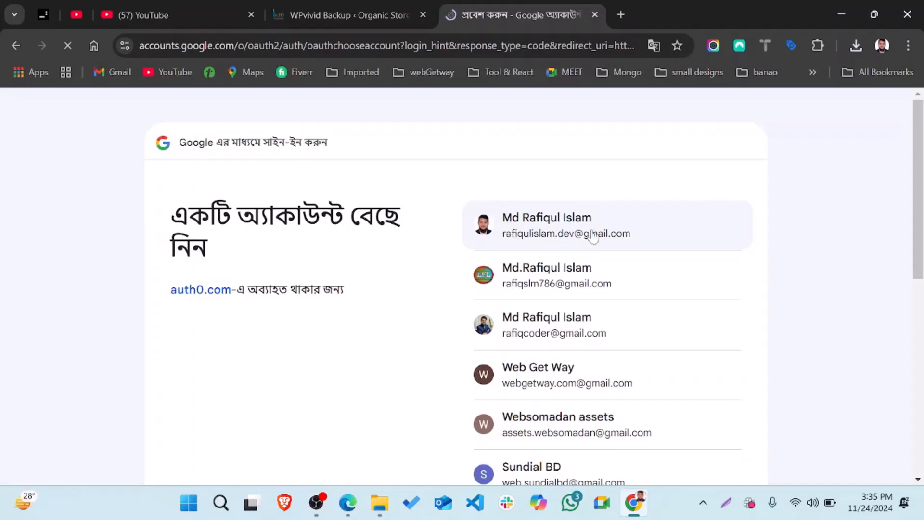
click(594, 234)
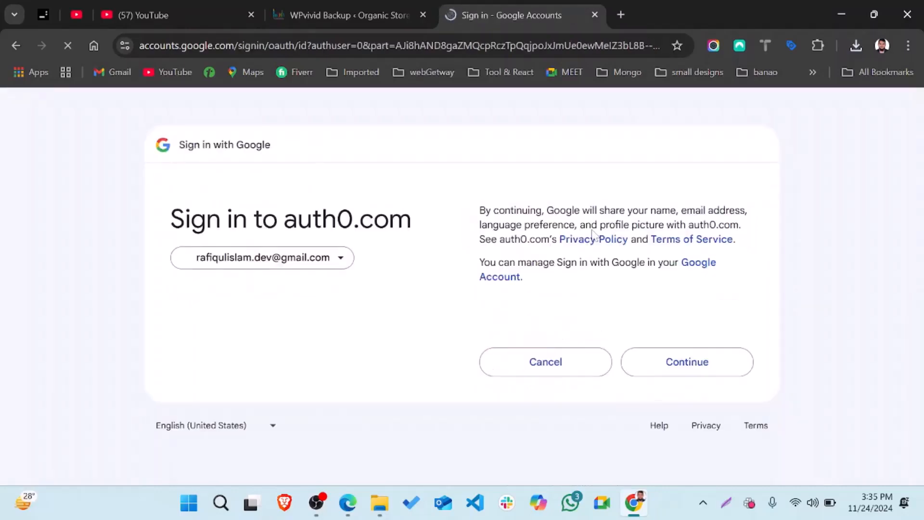
click(691, 364)
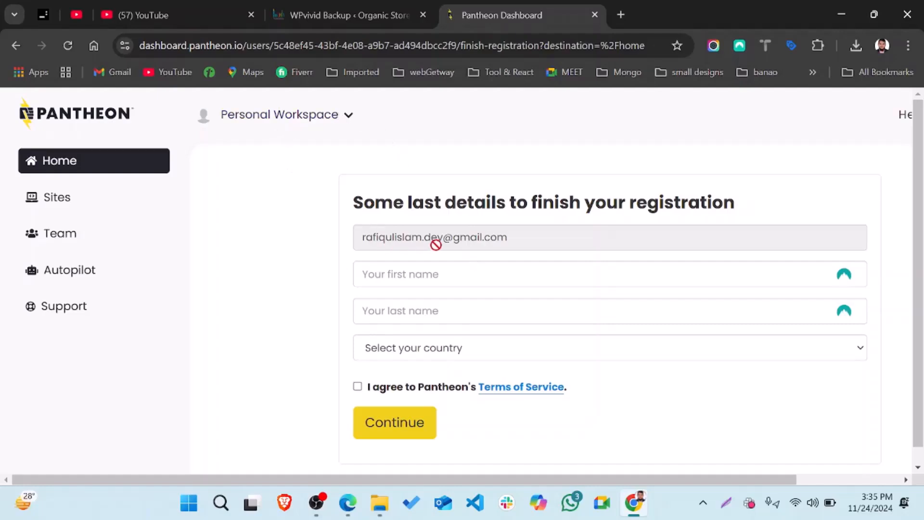
Fill the first and last name fields from the browser's saved suggestions
click(481, 275)
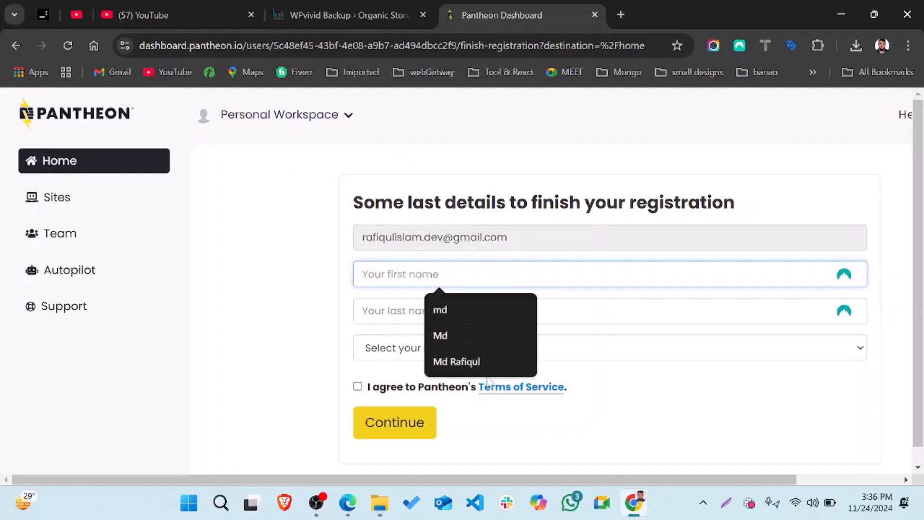
click(471, 361)
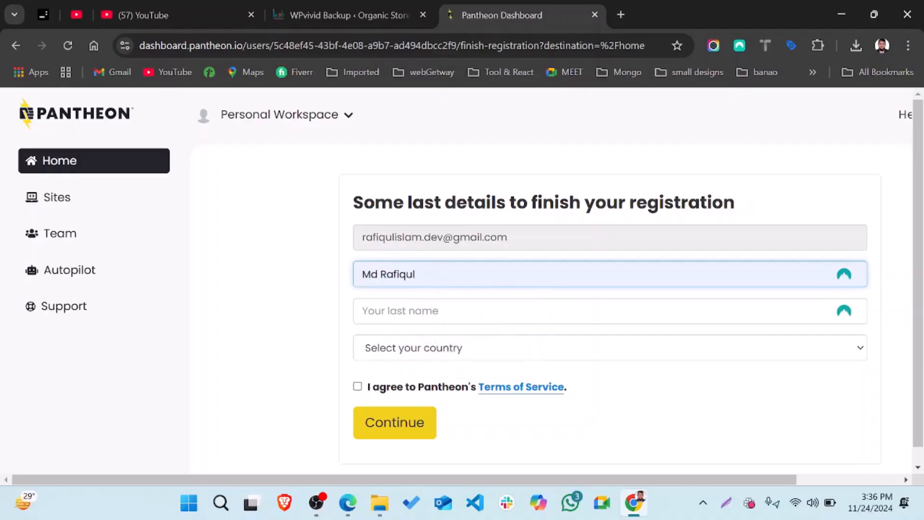
click(437, 315)
click(448, 377)
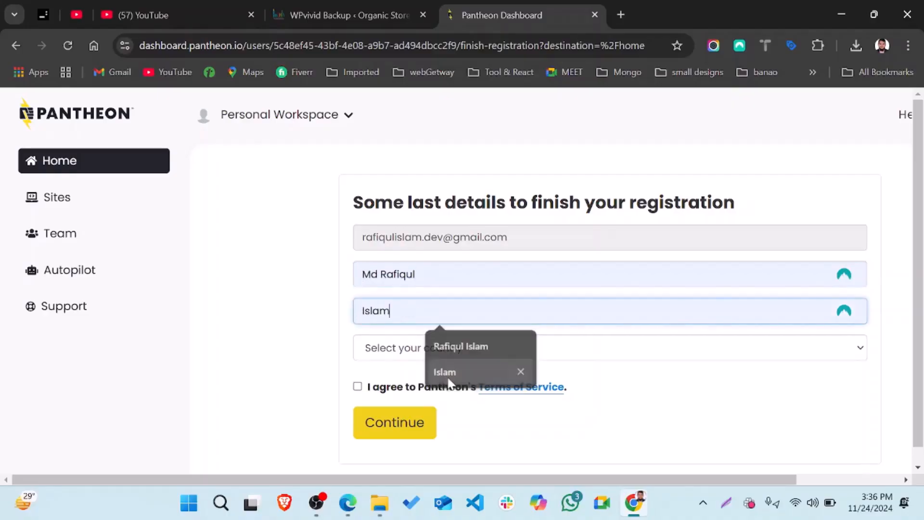
Choose Bangladesh as the country, accept the Terms of Service and submit the details
click(389, 349)
text(b)
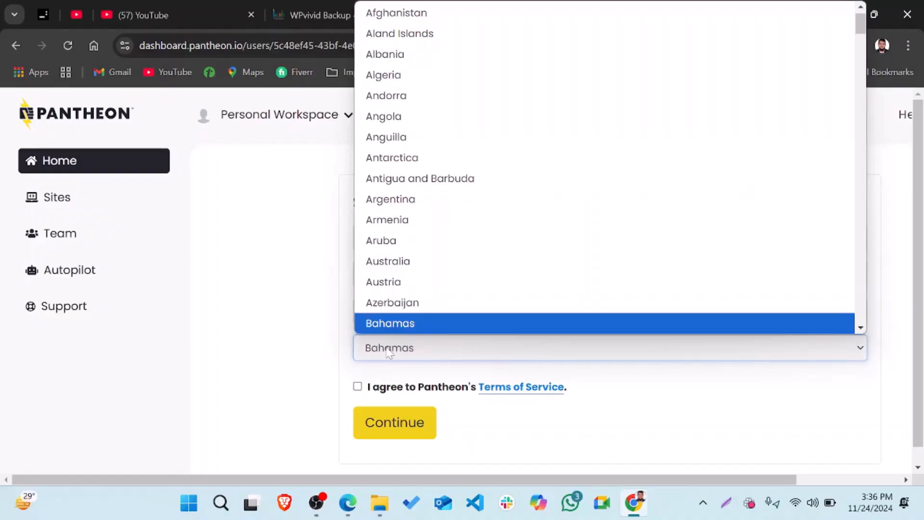
text(an)
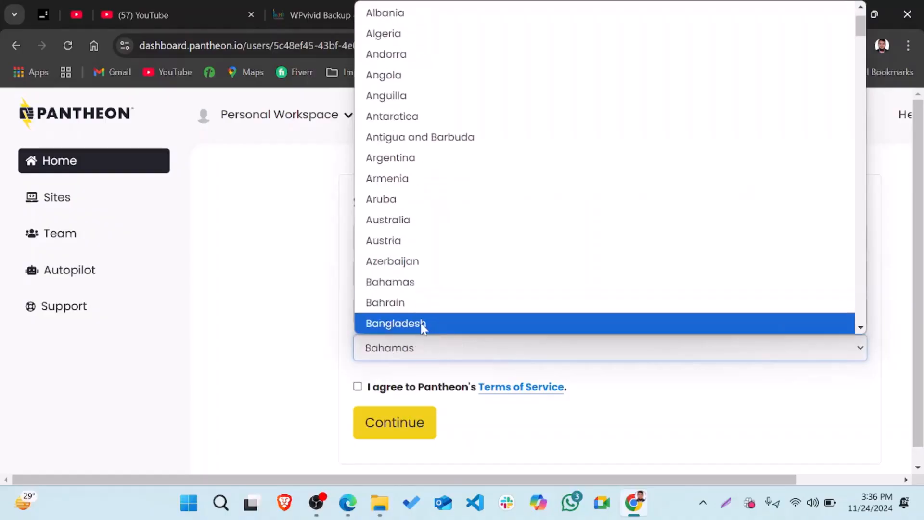
click(421, 323)
click(358, 426)
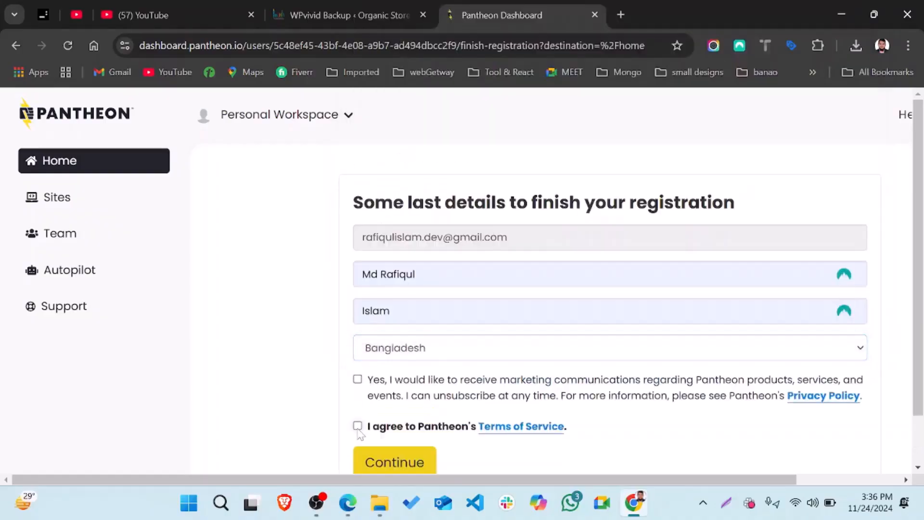
scroll(358, 429, down, 1)
click(395, 416)
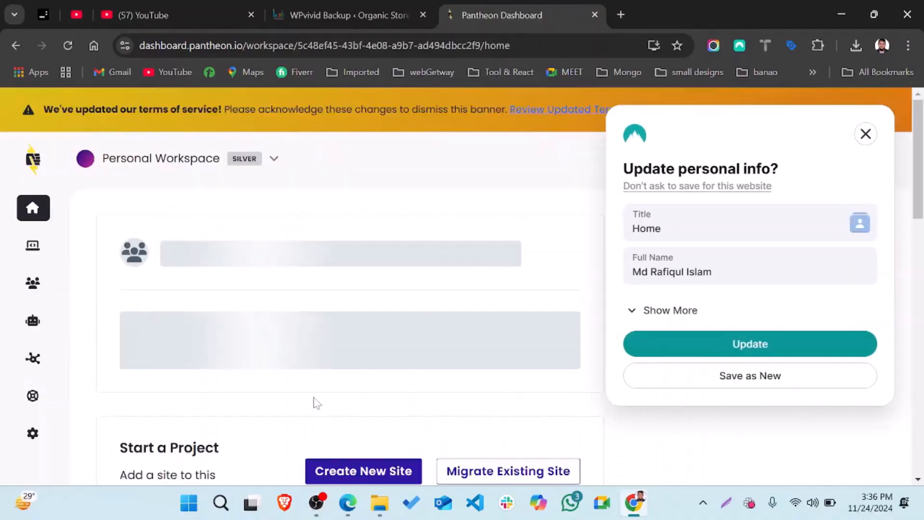
Dismiss the 'Update personal info?' popup and look over the empty Personal Workspace dashboard
click(865, 134)
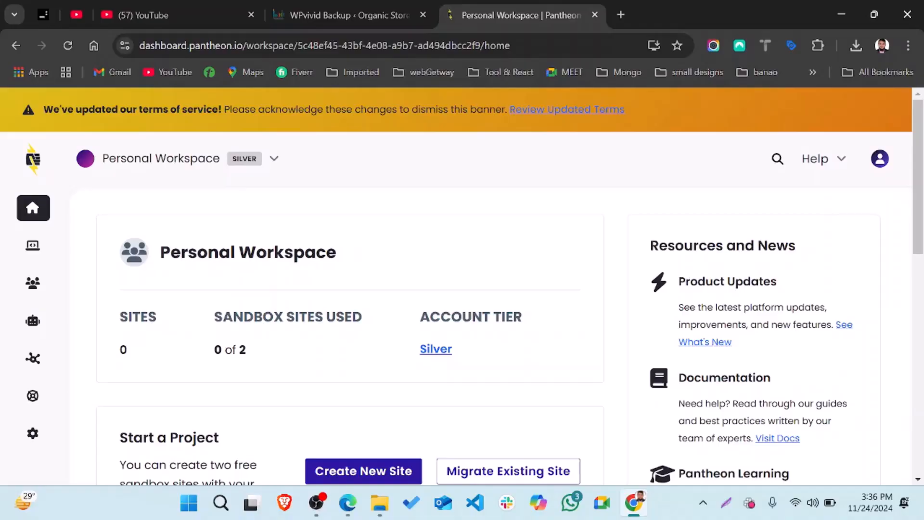
scroll(475, 382, down, 3)
scroll(474, 381, up, 3)
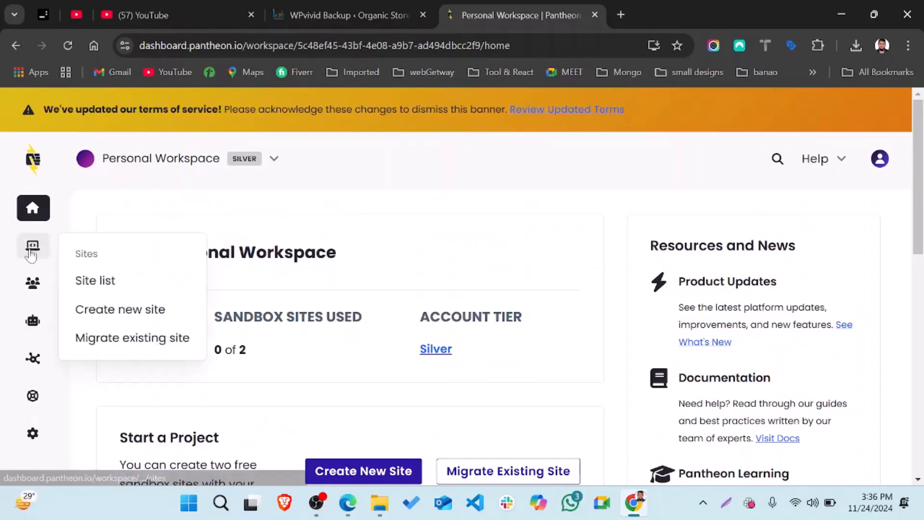
mouse_move(32, 249)
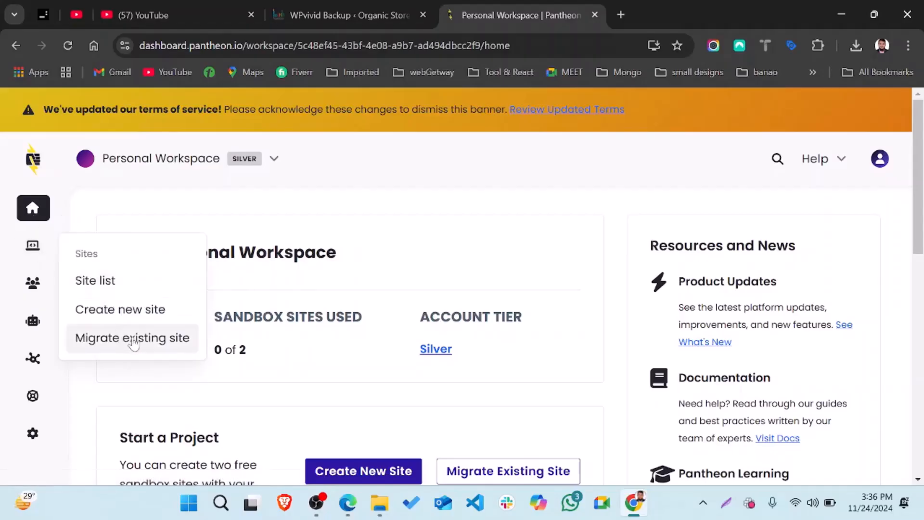
scroll(392, 326, down, 8)
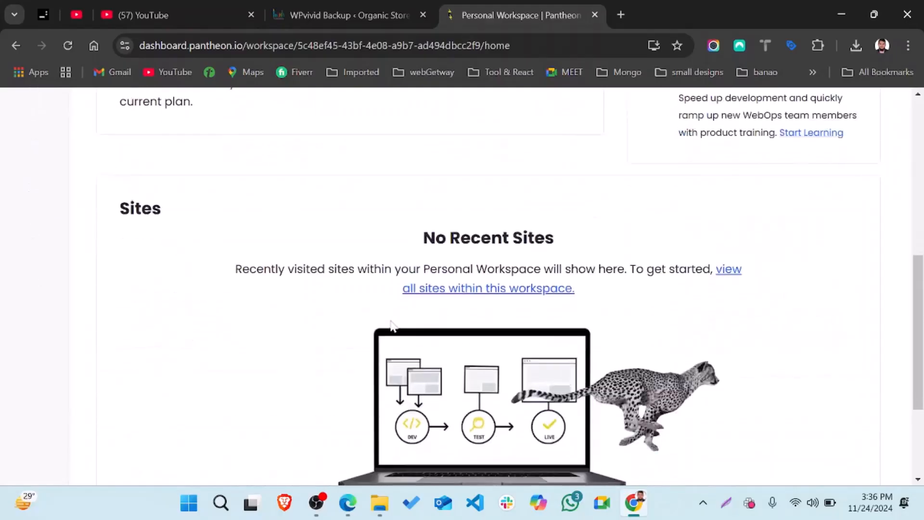
scroll(392, 326, down, 1)
scroll(392, 326, up, 10)
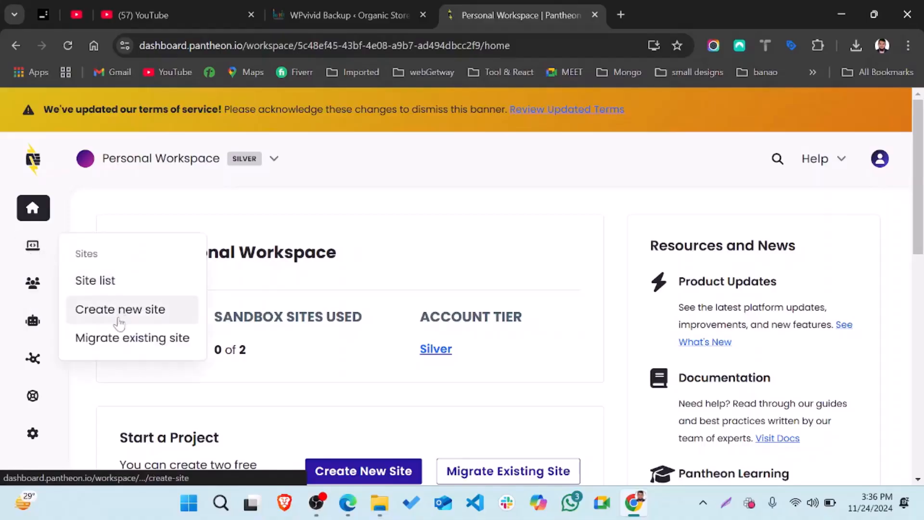
Start creating a new site and choose WordPress as its type
click(120, 310)
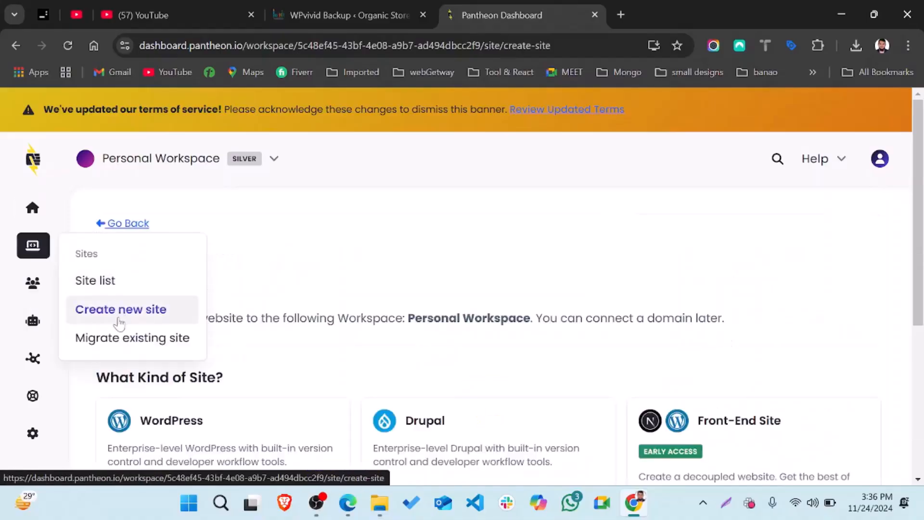
scroll(413, 271, down, 4)
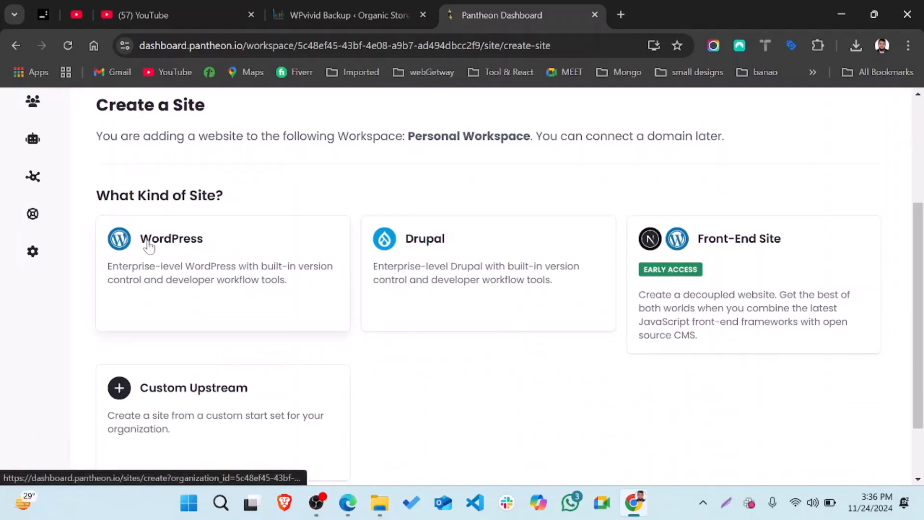
click(171, 255)
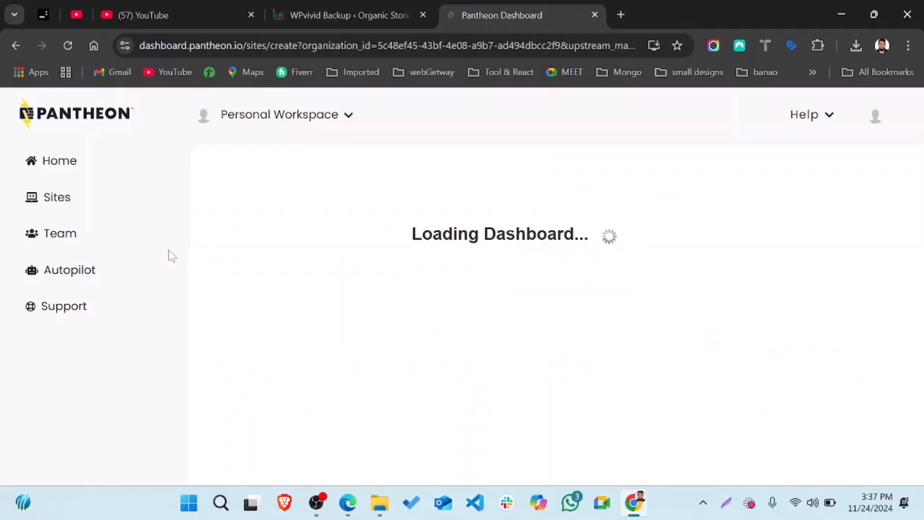
scroll(567, 325, down, 2)
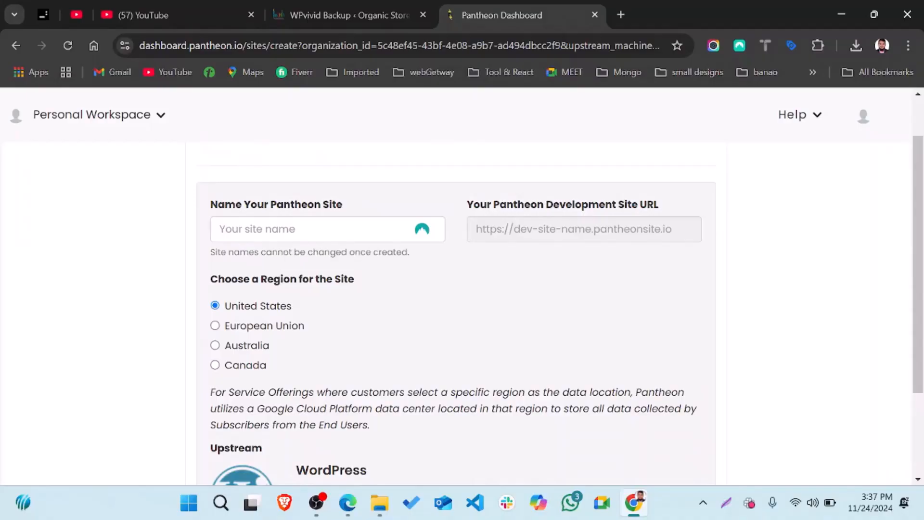
Enter the new site's name, leaving the United States region selected
click(308, 229)
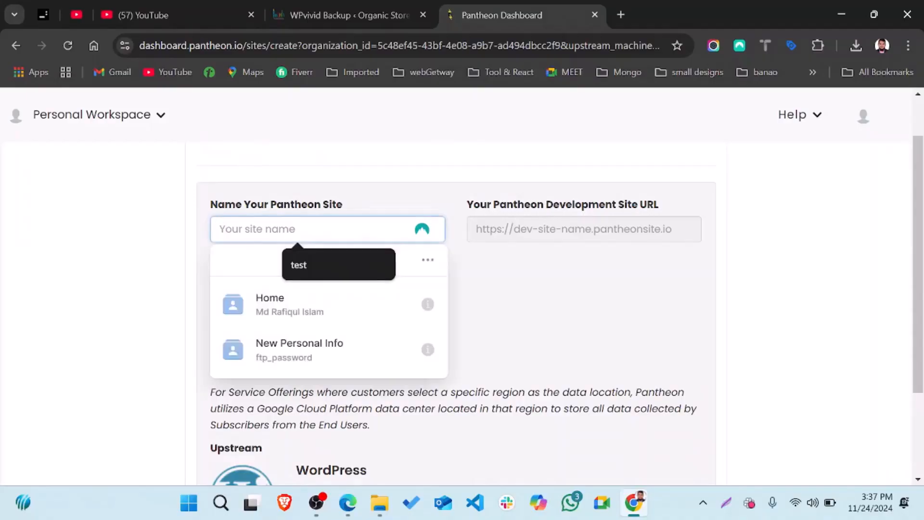
text(Pro)
key(BackSpace)
key(BackSpace)
key(BackSpace)
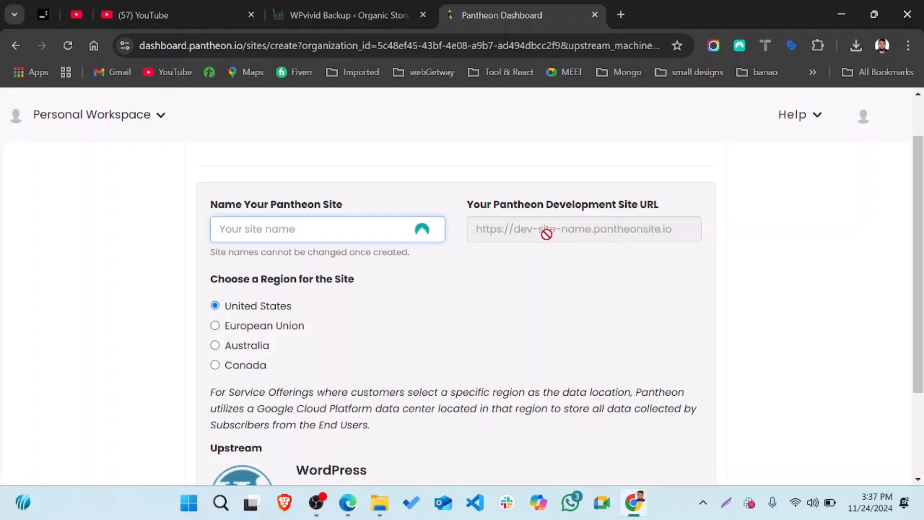
text(rafiq)
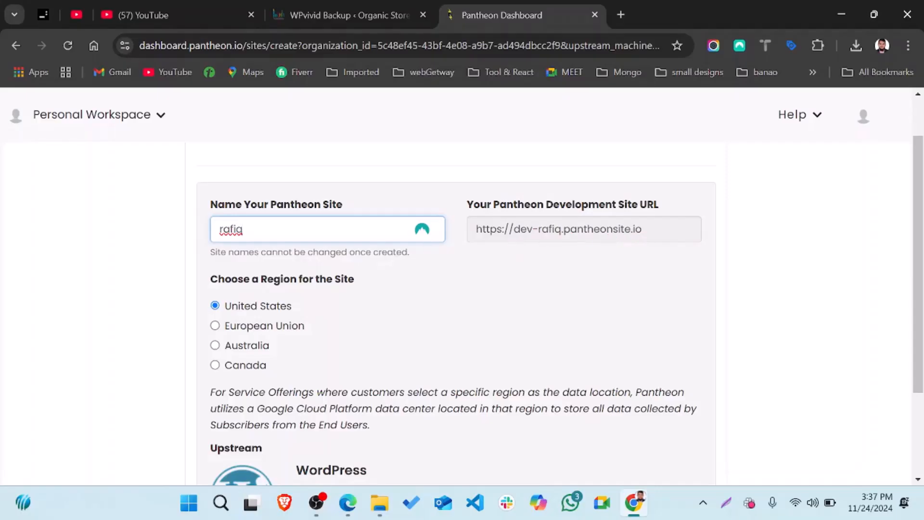
scroll(310, 284, down, 2)
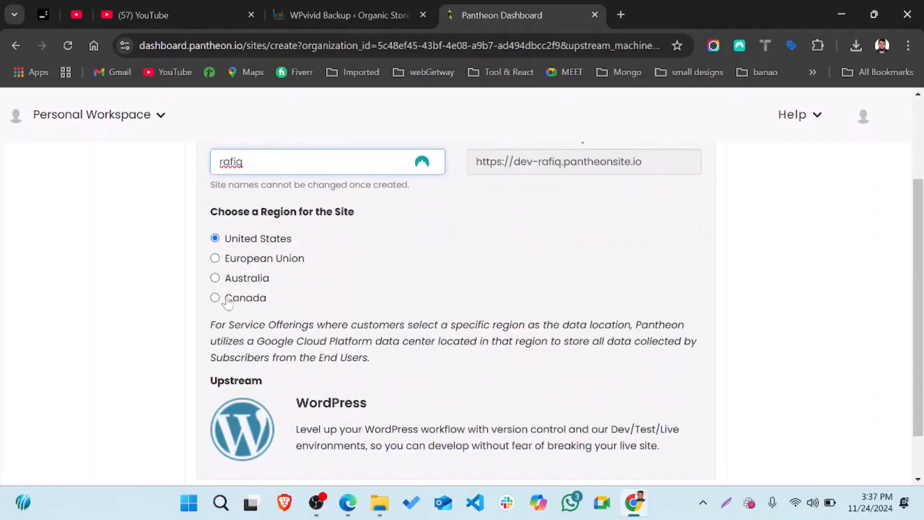
scroll(306, 355, down, 2)
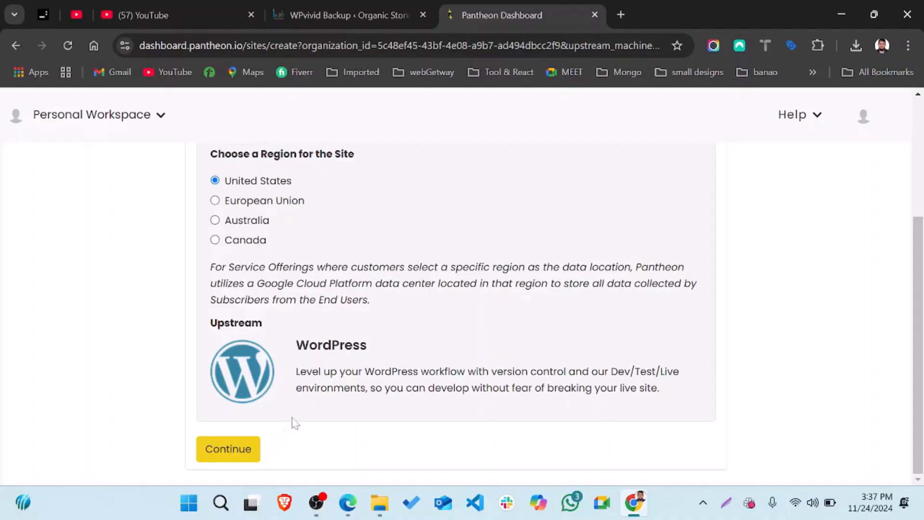
Submit the site form, then change the taken name to wpsitebd and retry
click(223, 455)
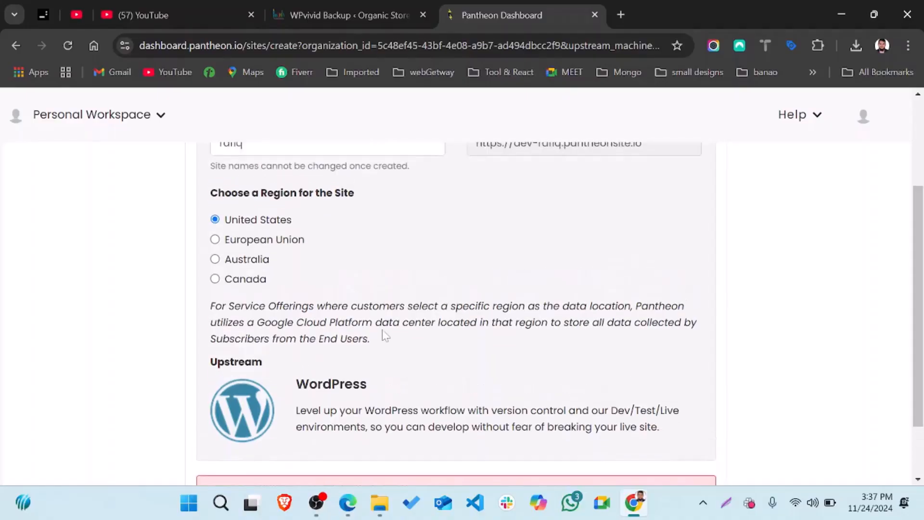
scroll(385, 336, down, 2)
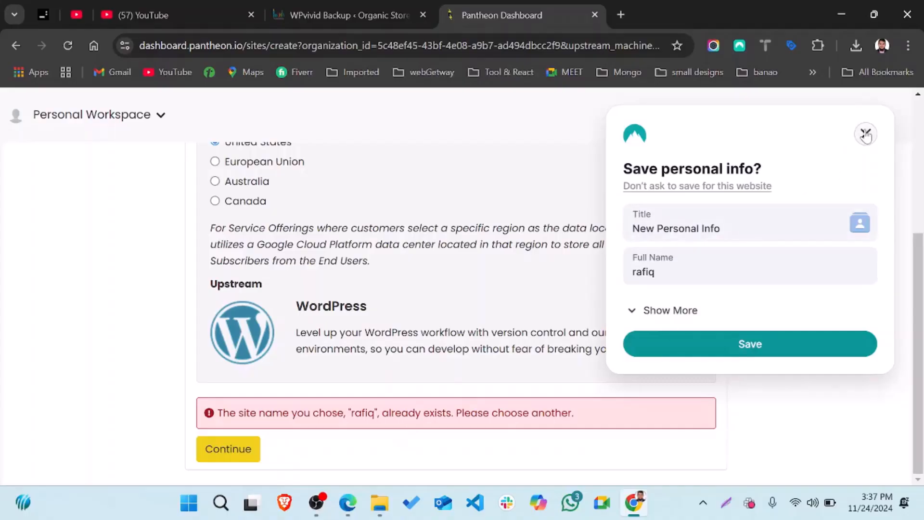
click(865, 134)
scroll(512, 236, up, 5)
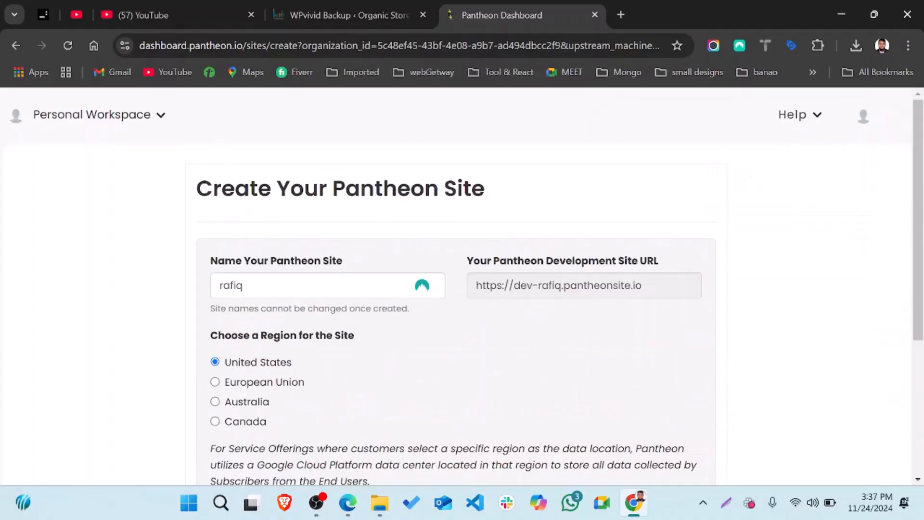
double_click(236, 285)
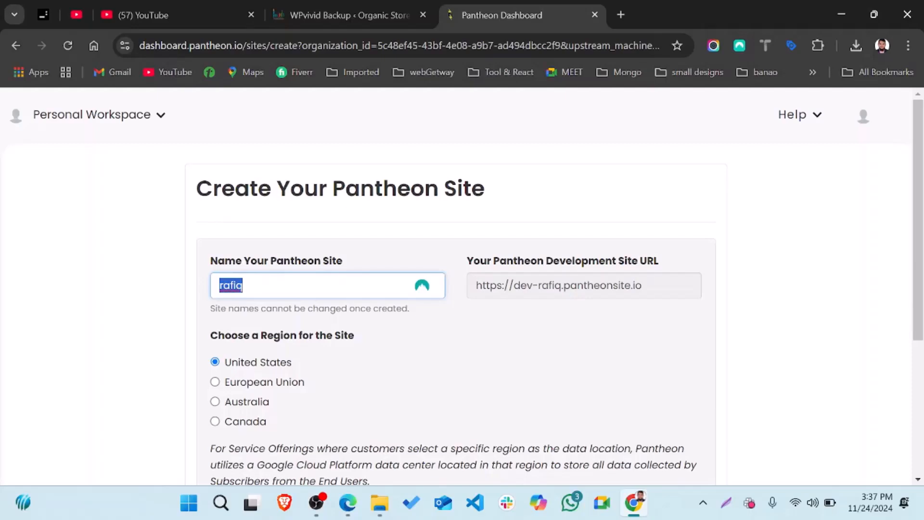
click(244, 286)
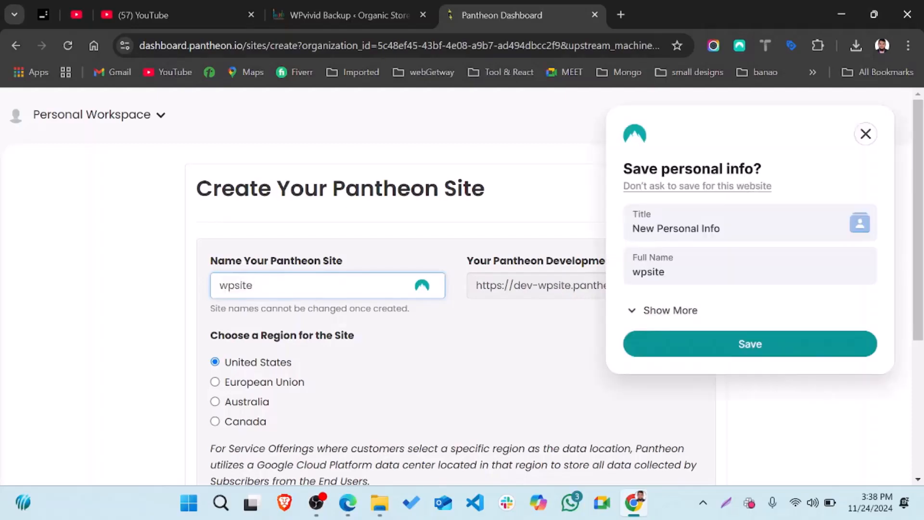
text(bd)
scroll(236, 462, down, 5)
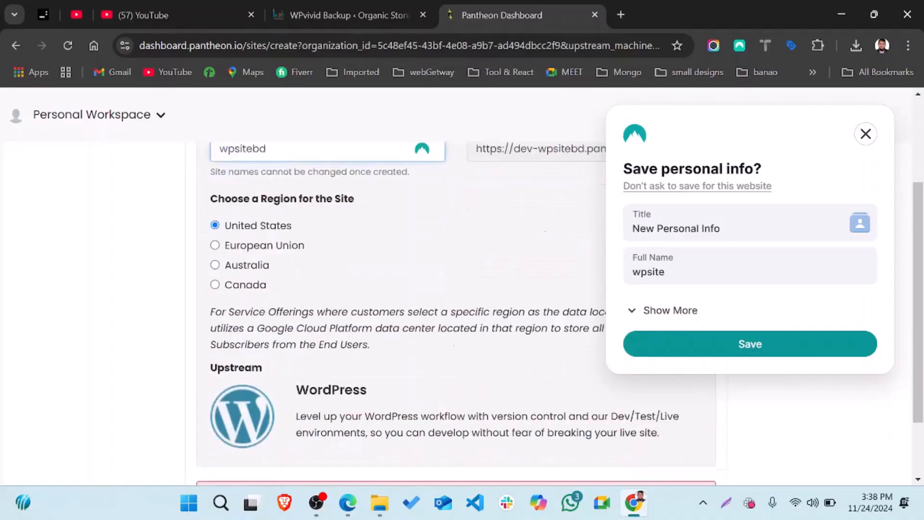
click(232, 455)
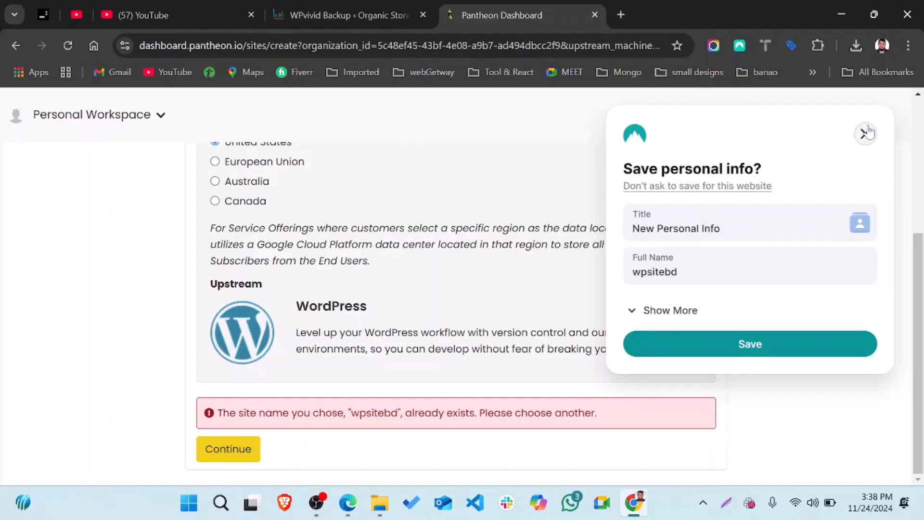
After wpsitebd is rejected too, rename the site to wp-sitebd and submit again
click(866, 135)
click(864, 118)
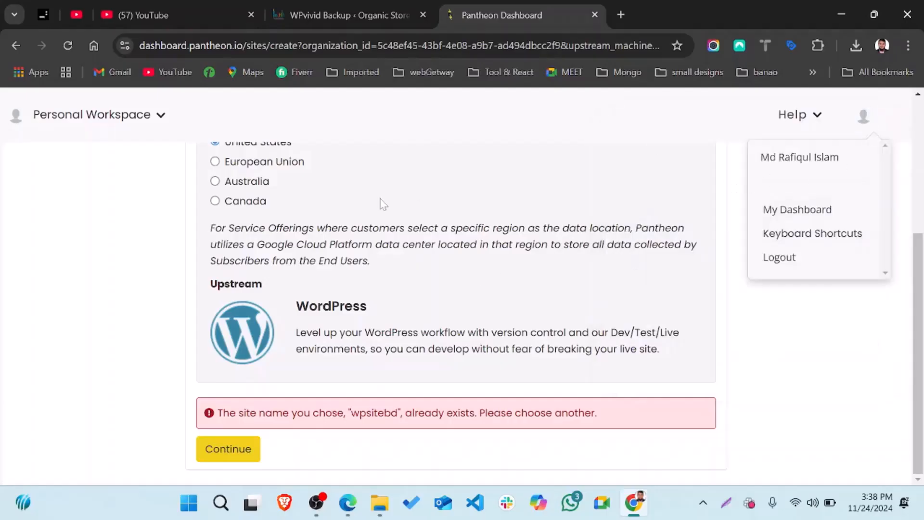
scroll(378, 202, up, 5)
double_click(234, 285)
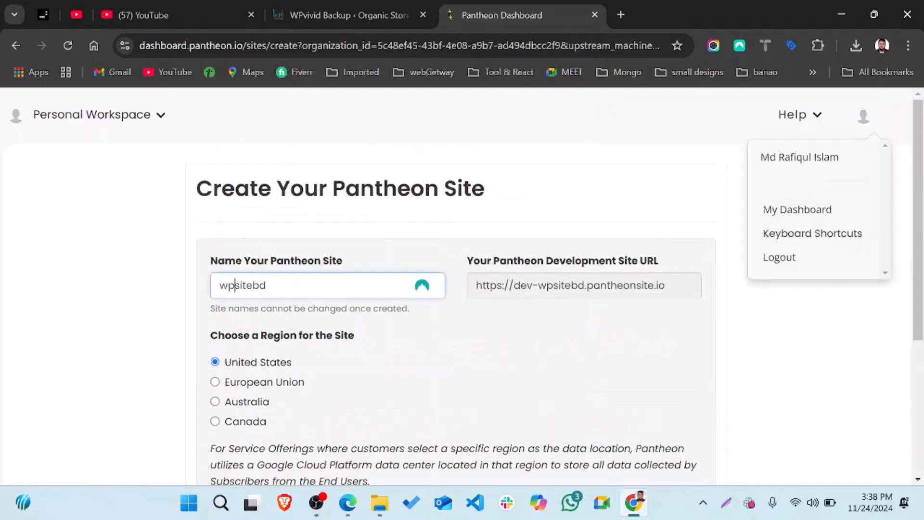
key(Left)
key(Right)
key(Right)
text(-)
key(Return)
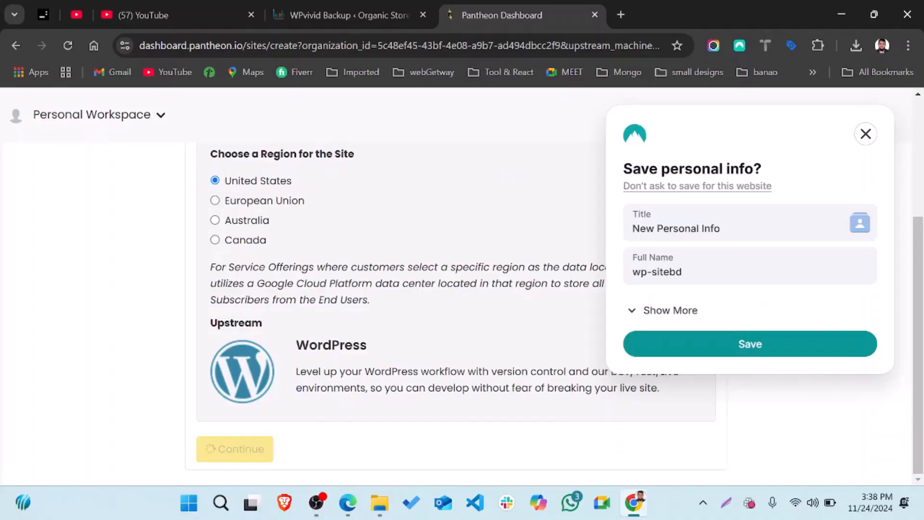
Dismiss the save-info popup and, once deployment completes, go to the wp-sitebd site dashboard
click(865, 133)
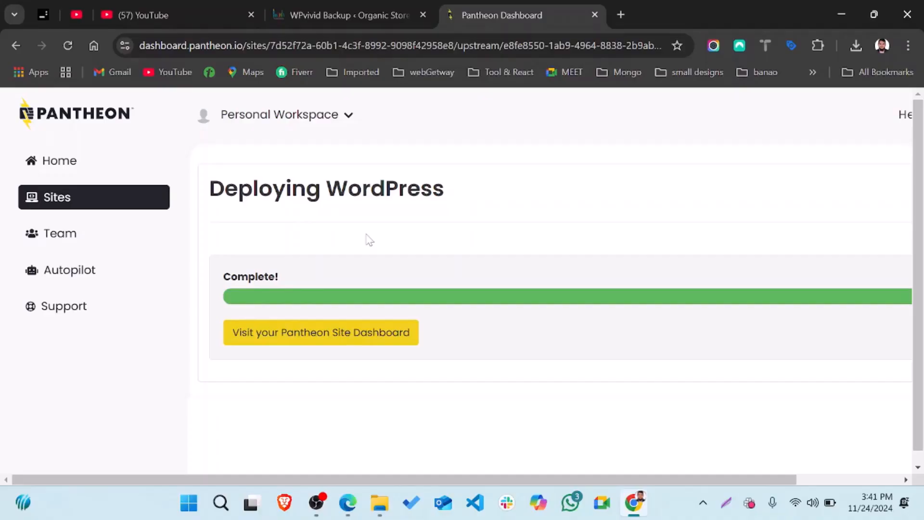
click(306, 343)
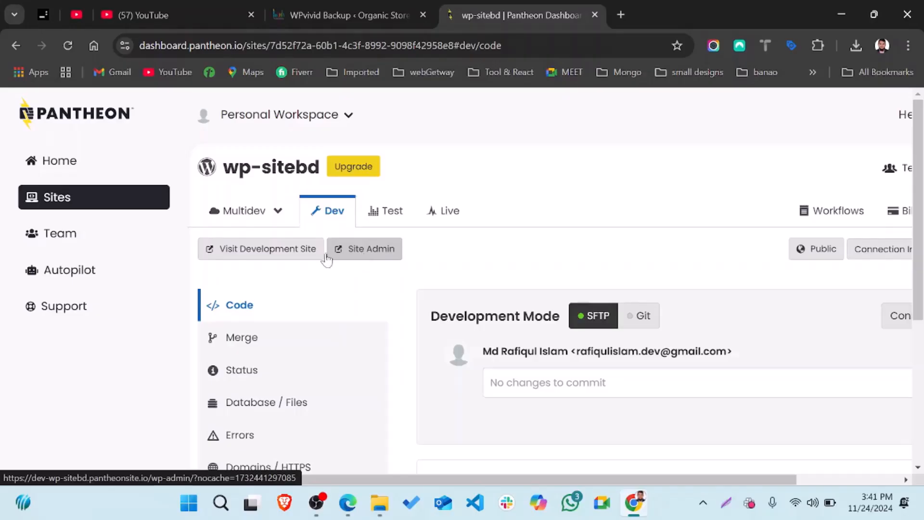
Open the wp-sitebd Dev environment's Backups section and view its backup log
scroll(283, 264, down, 4)
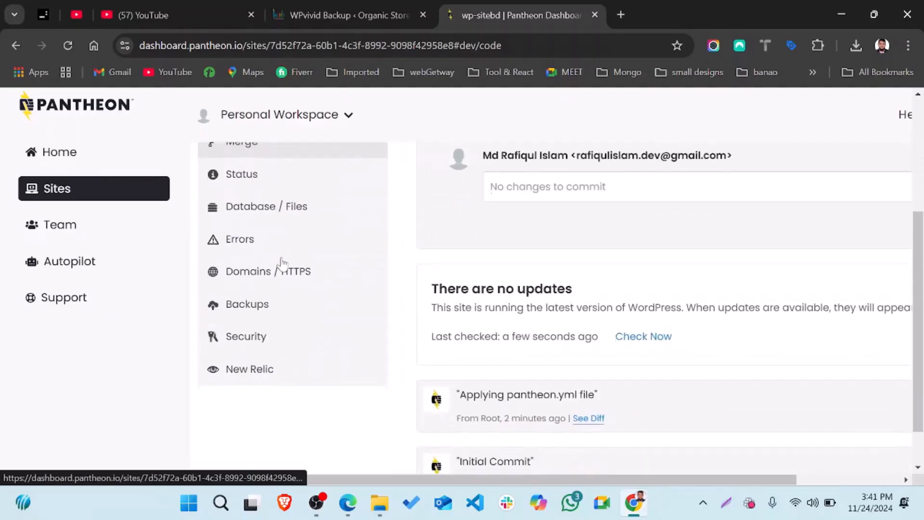
scroll(283, 264, down, 1)
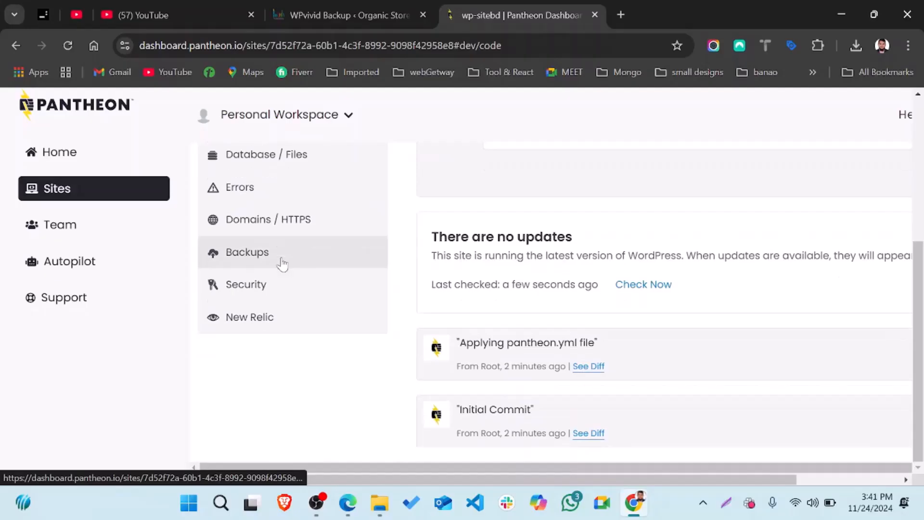
click(270, 260)
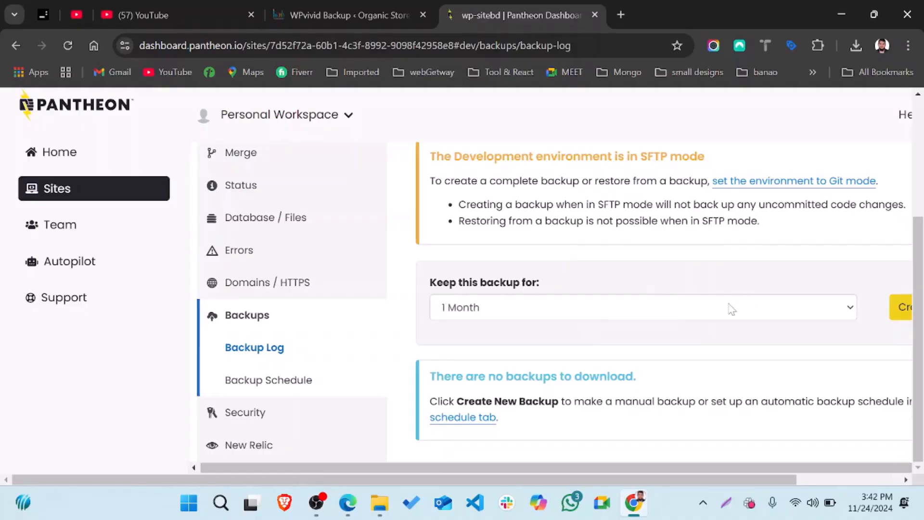
mouse_move(649, 492)
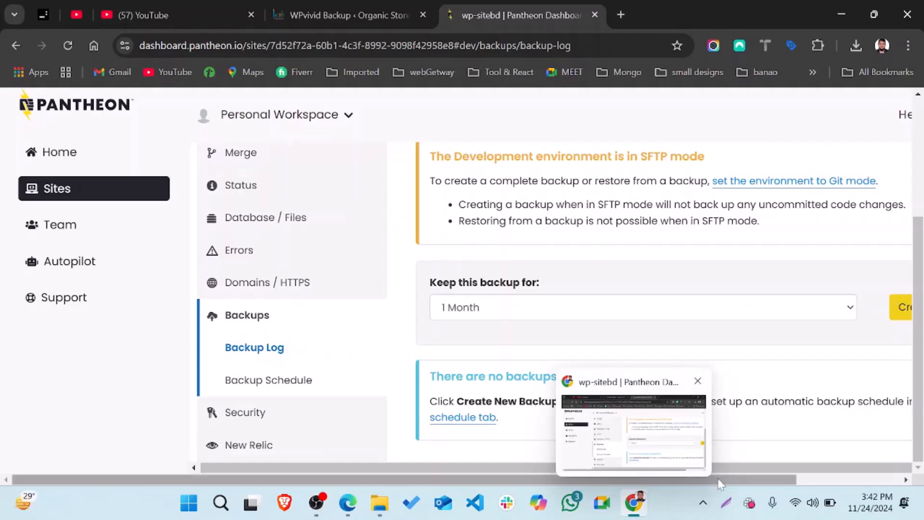
drag(722, 482, 826, 481)
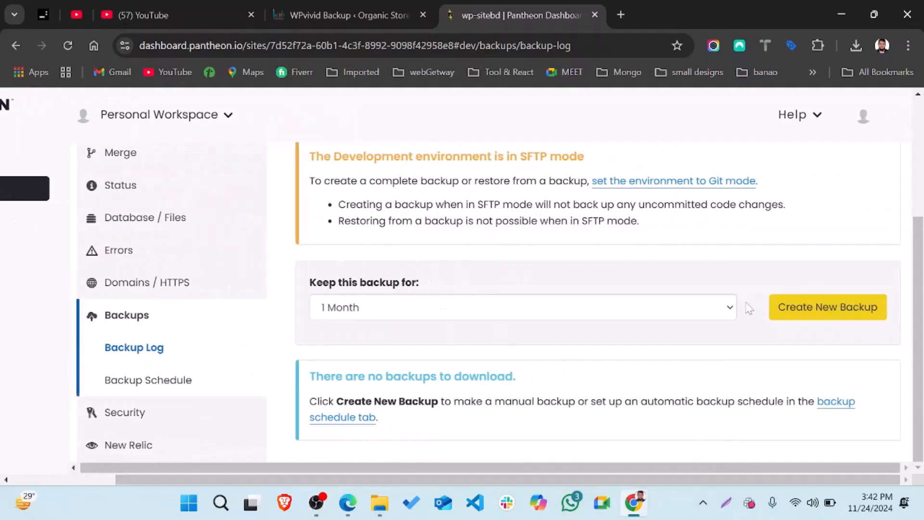
Keep the one-month backup retention, then launch the Dev site's WordPress admin
click(415, 313)
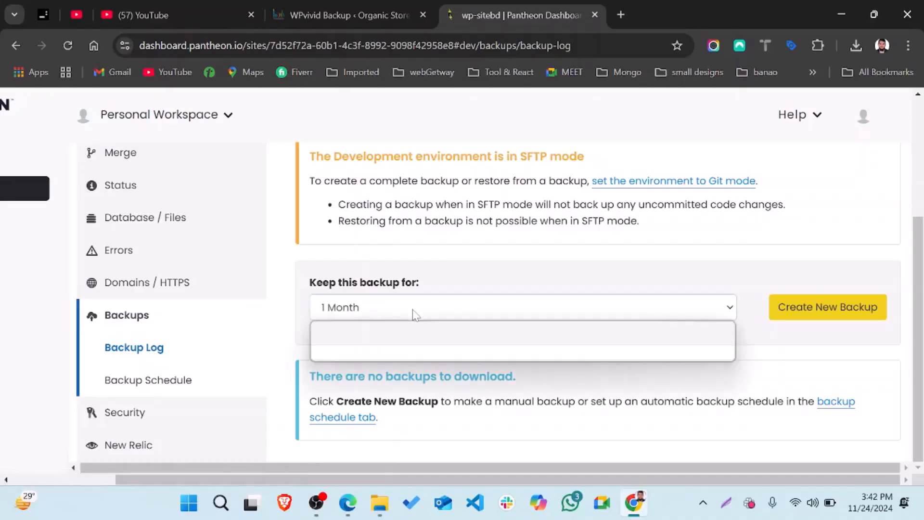
click(484, 276)
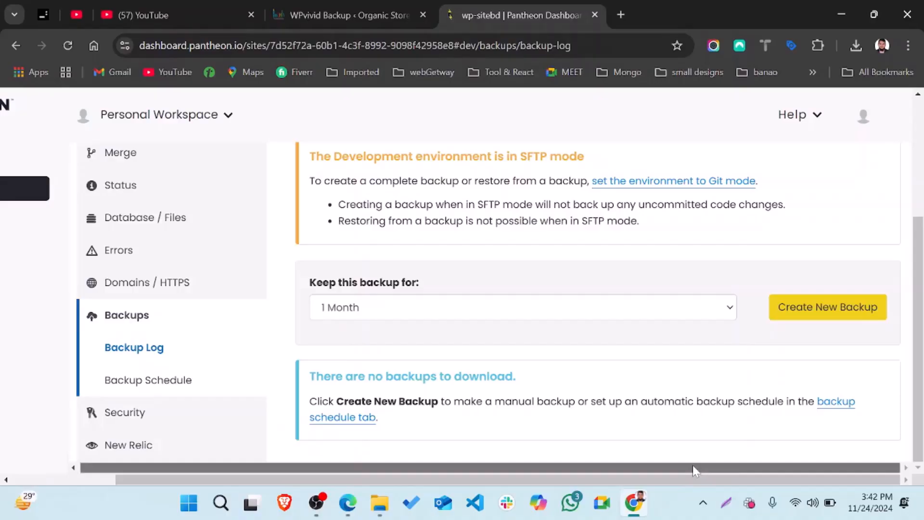
drag(691, 464, 413, 484)
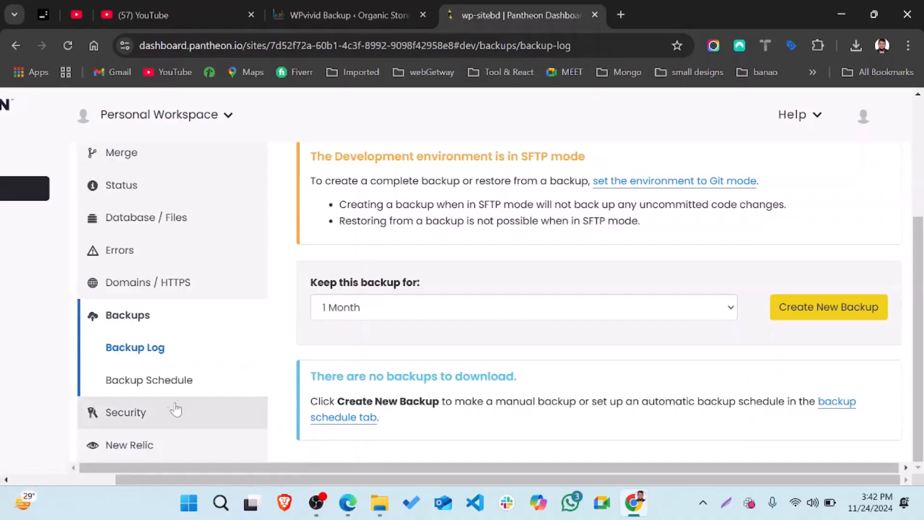
scroll(439, 234, up, 3)
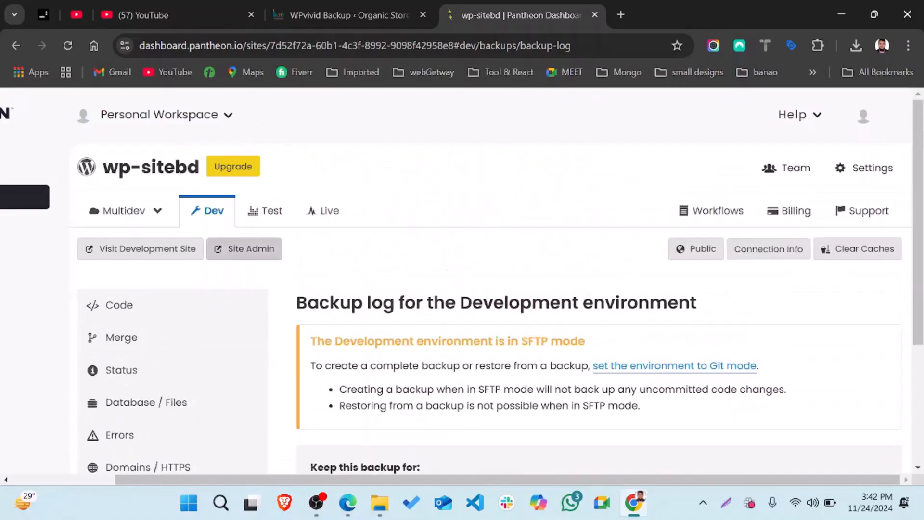
click(244, 253)
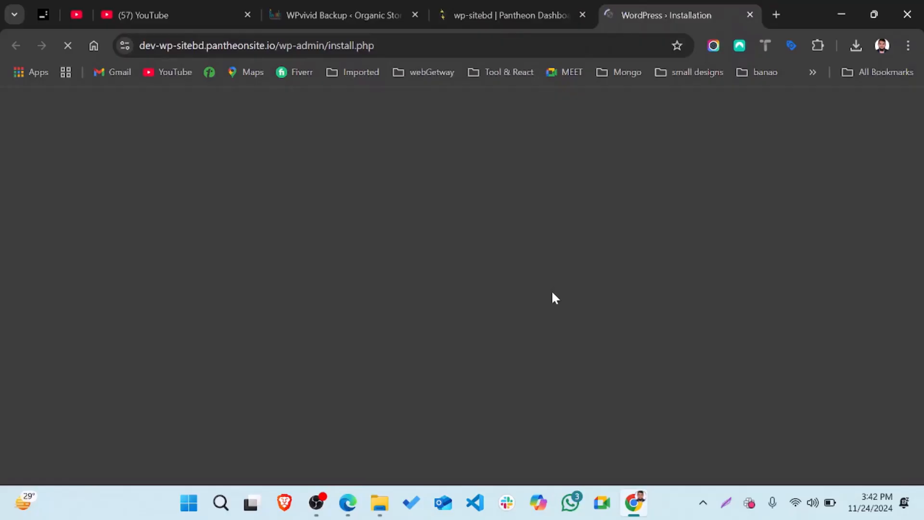
Keep the default installation language and enter the site title 'WordPress- Website'
scroll(428, 328, down, 10)
scroll(758, 232, down, 3)
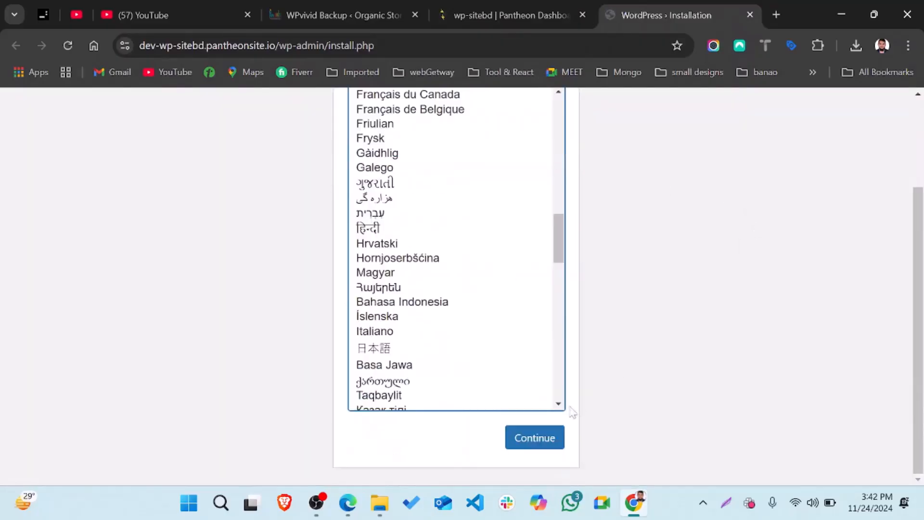
click(529, 439)
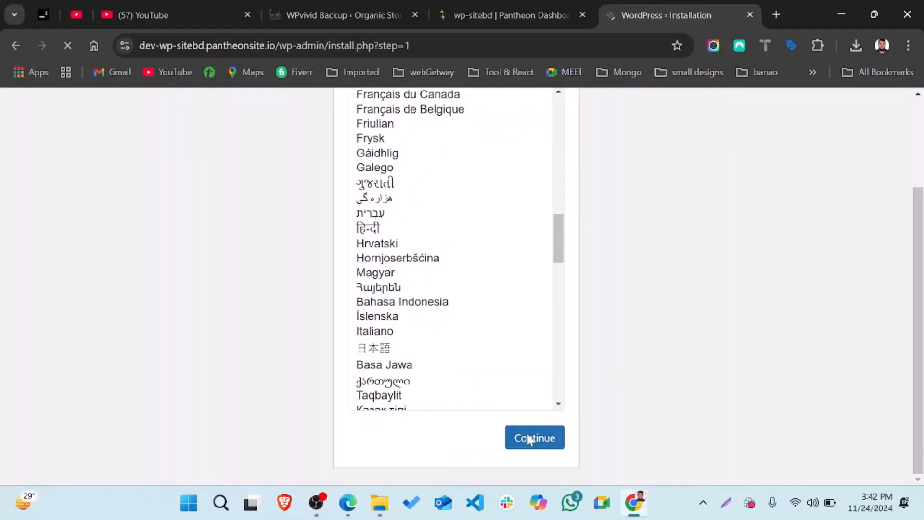
scroll(456, 285, down, 2)
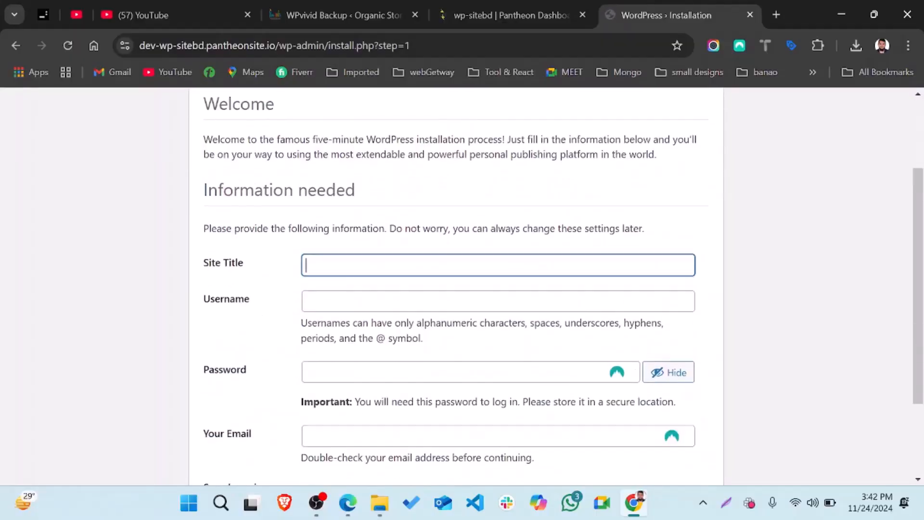
click(498, 265)
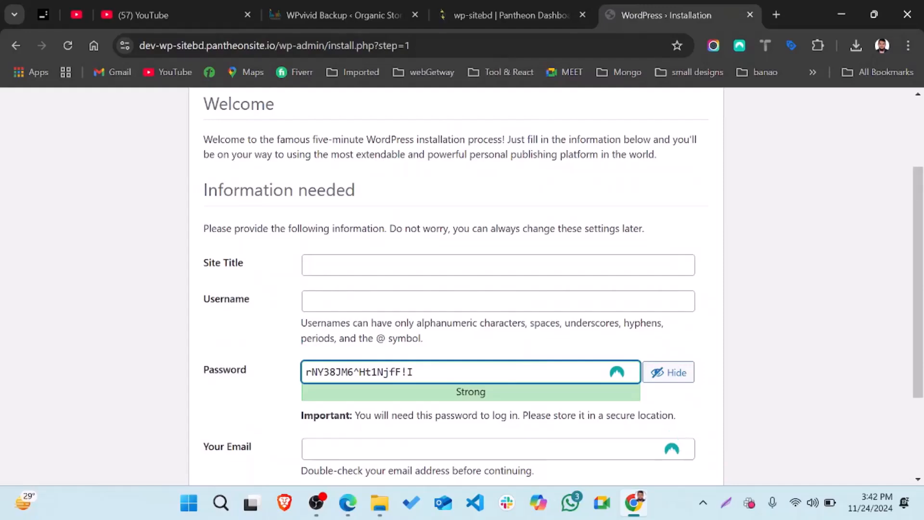
click(433, 265)
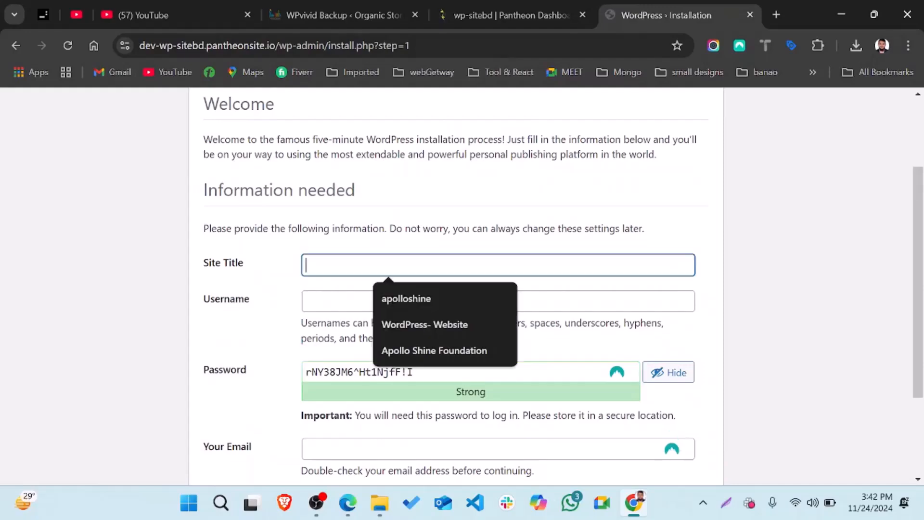
text(W)
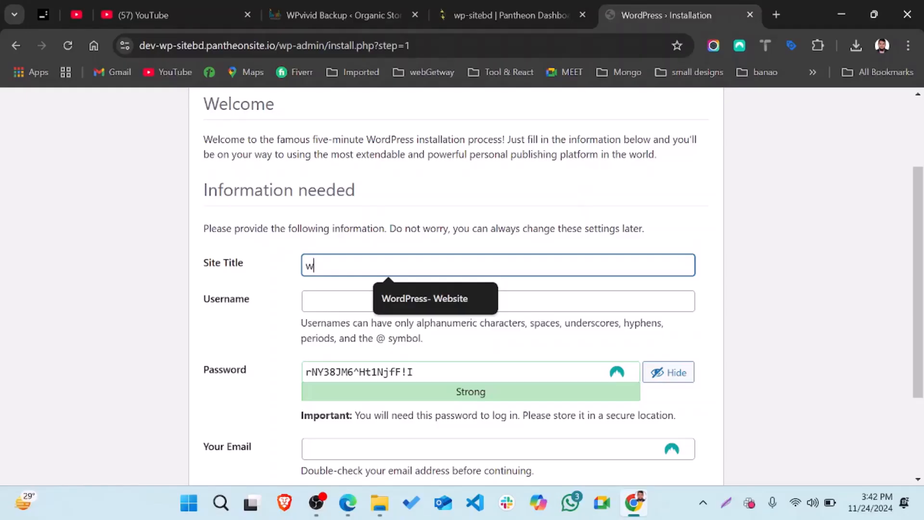
click(431, 297)
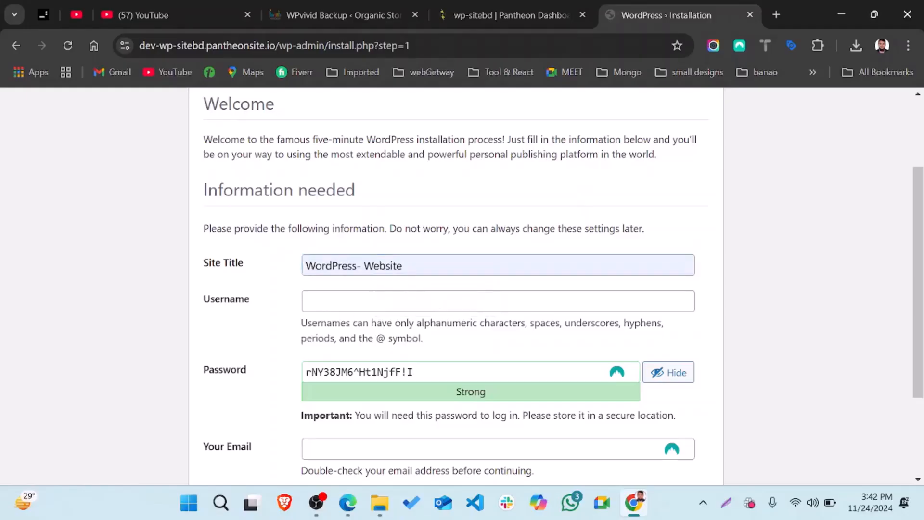
Fill the admin username from autofill and set a short weak password, confirming its use
click(433, 301)
click(419, 365)
click(419, 370)
key(ctrl+a)
key(BackSpace)
text(1234)
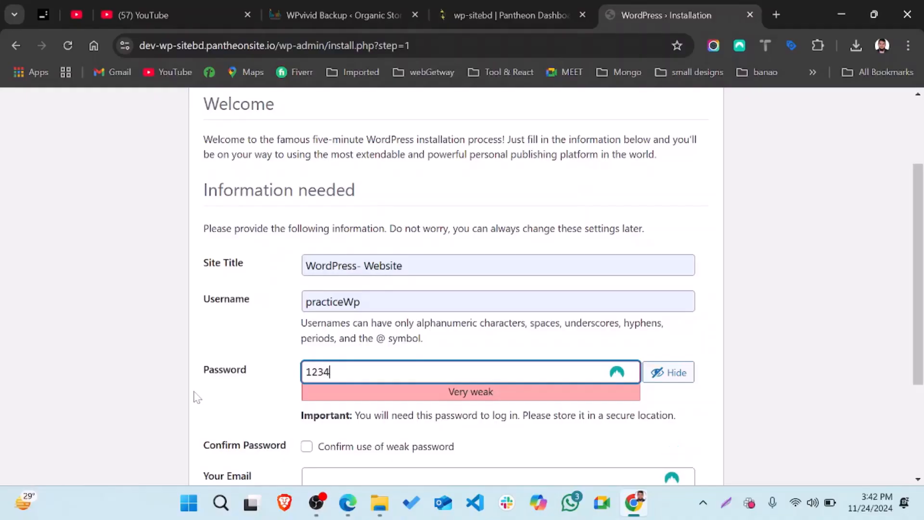
scroll(197, 397, down, 1)
click(307, 375)
click(307, 375)
Fill the admin e-mail from autofill and discourage search engines from indexing the site
scroll(306, 382, down, 2)
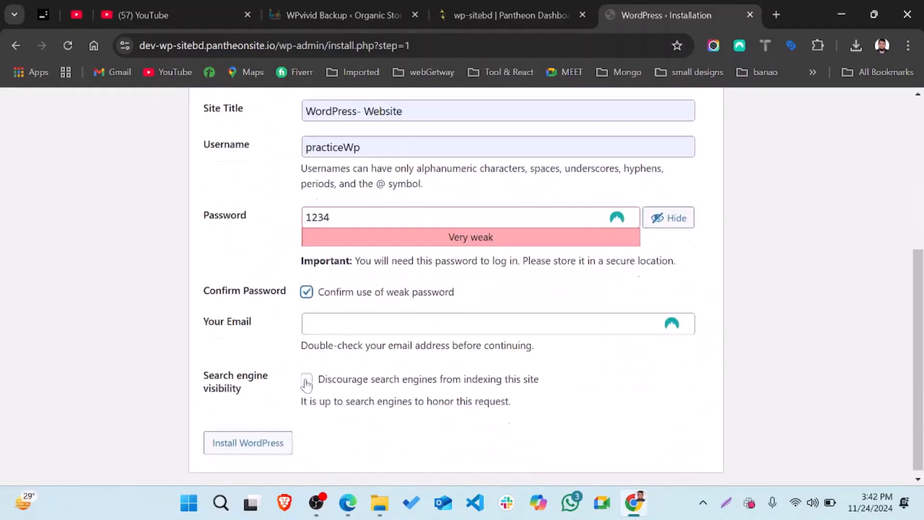
click(419, 318)
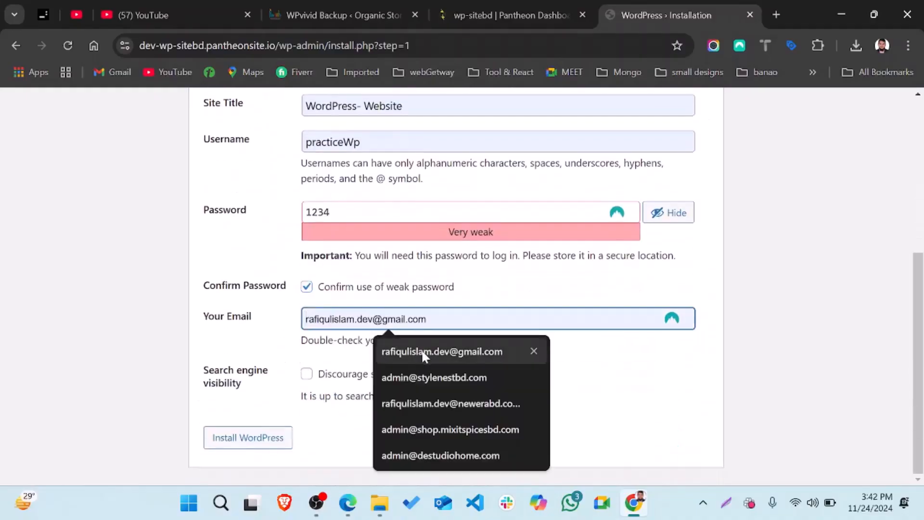
click(421, 348)
click(305, 376)
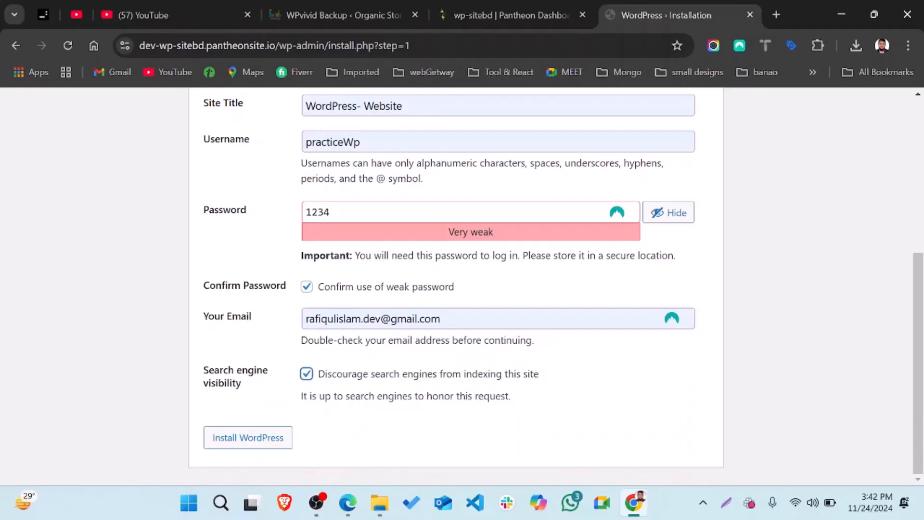
scroll(315, 226, up, 3)
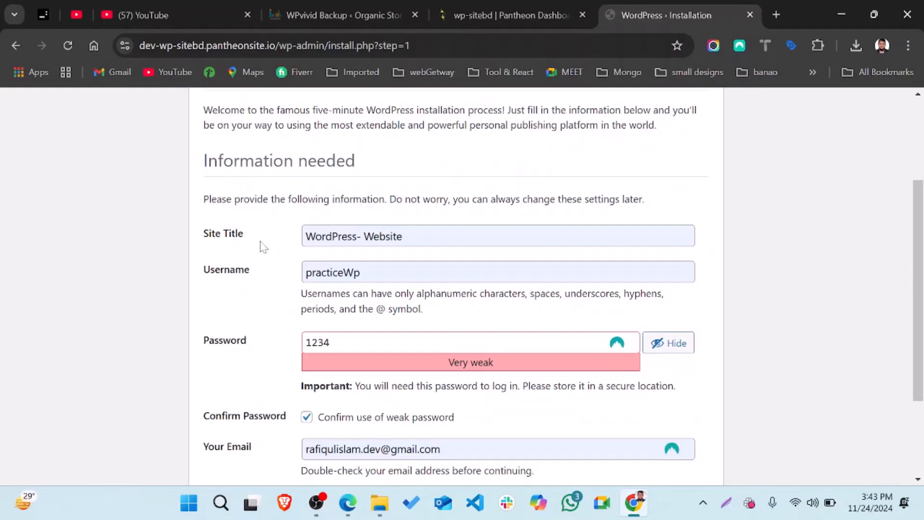
scroll(263, 246, up, 1)
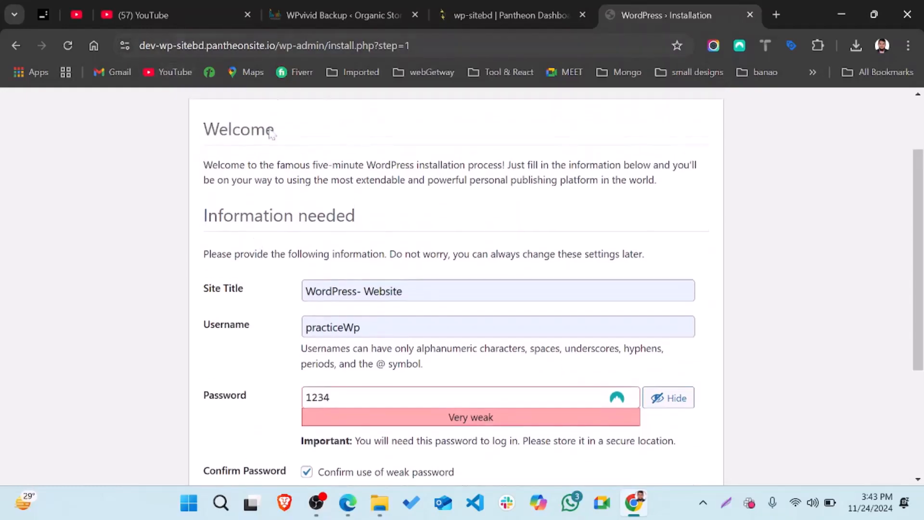
scroll(248, 311, up, 2)
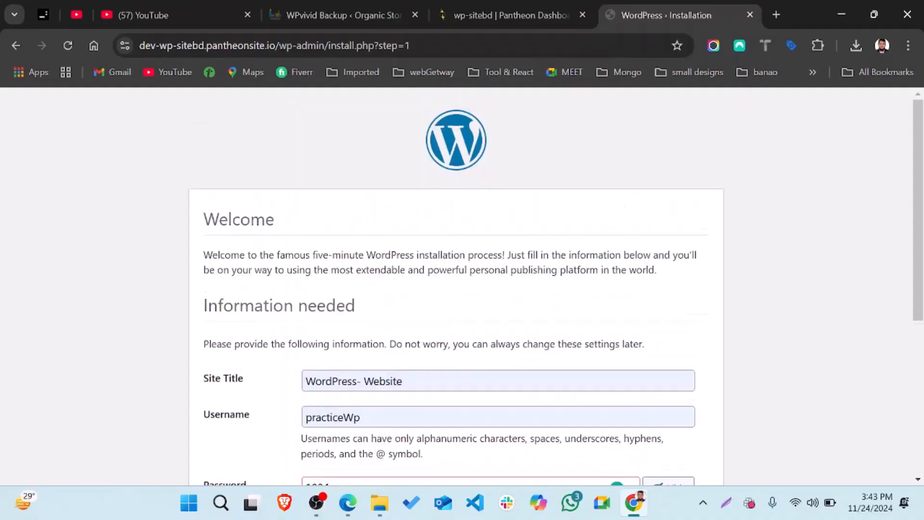
scroll(288, 187, down, 1)
scroll(373, 210, down, 2)
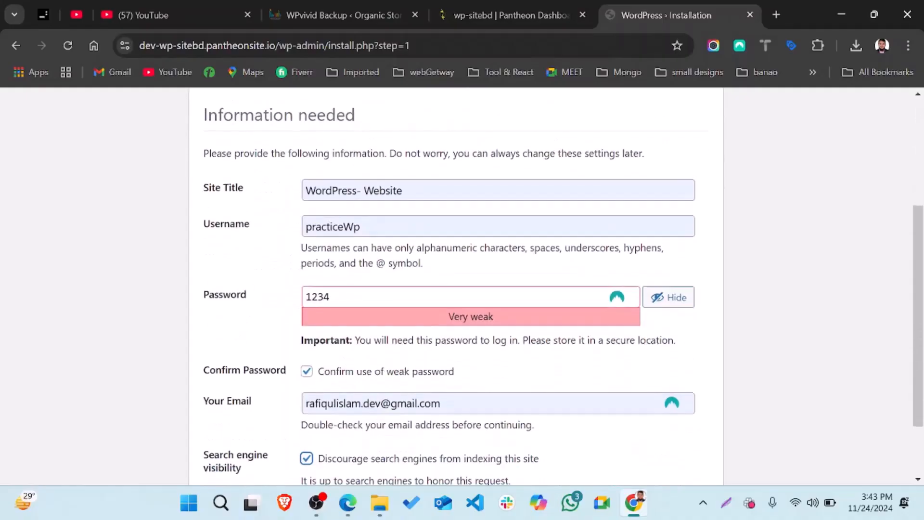
scroll(462, 286, down, 2)
Install WordPress, save the login in NordPass and sign in to the new Dashboard
click(249, 437)
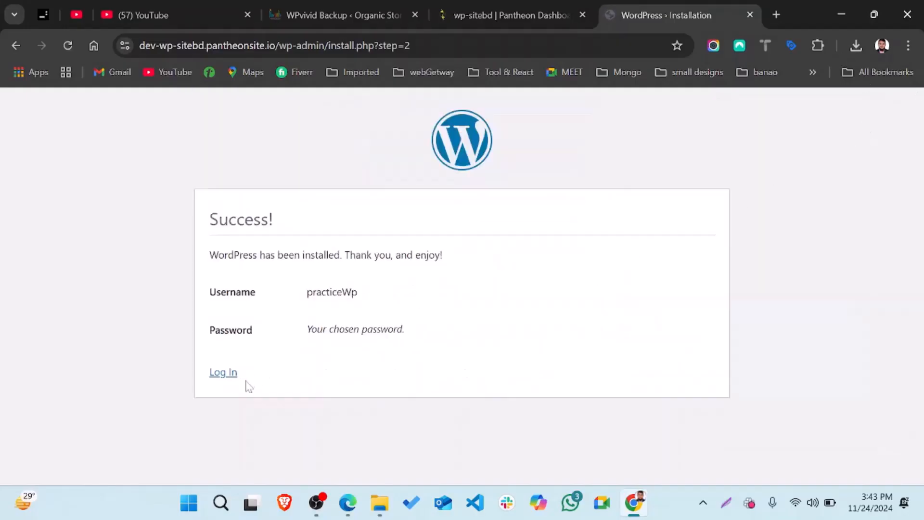
click(222, 372)
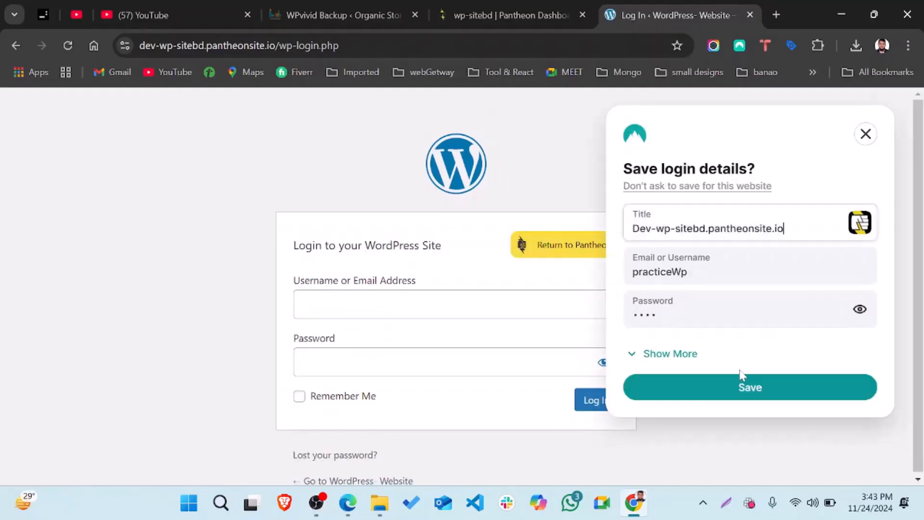
click(743, 385)
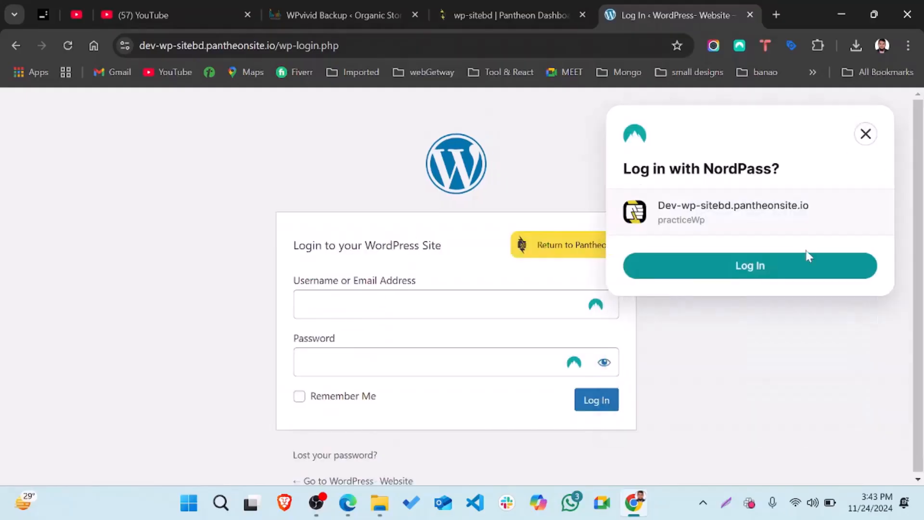
click(740, 280)
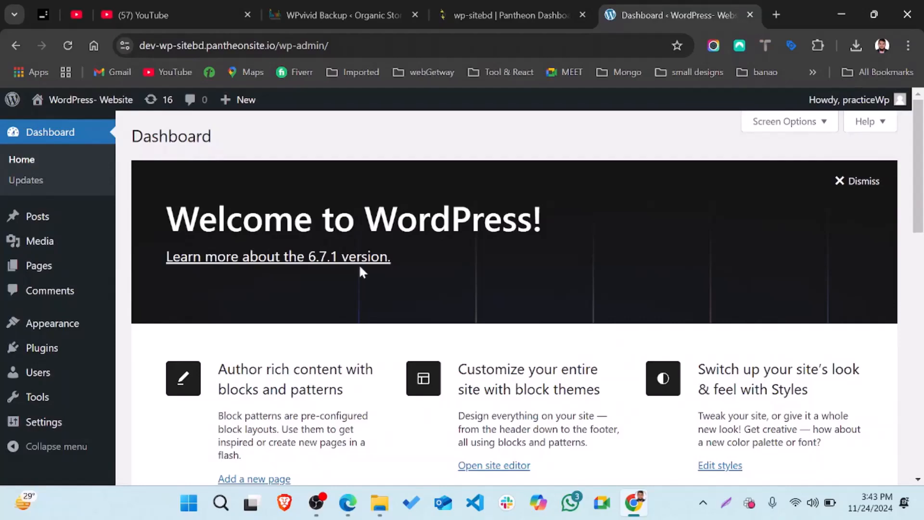
Search new plugins for wpvivid, then install and activate Migration, Backup, Staging – WPvivid
scroll(359, 264, down, 5)
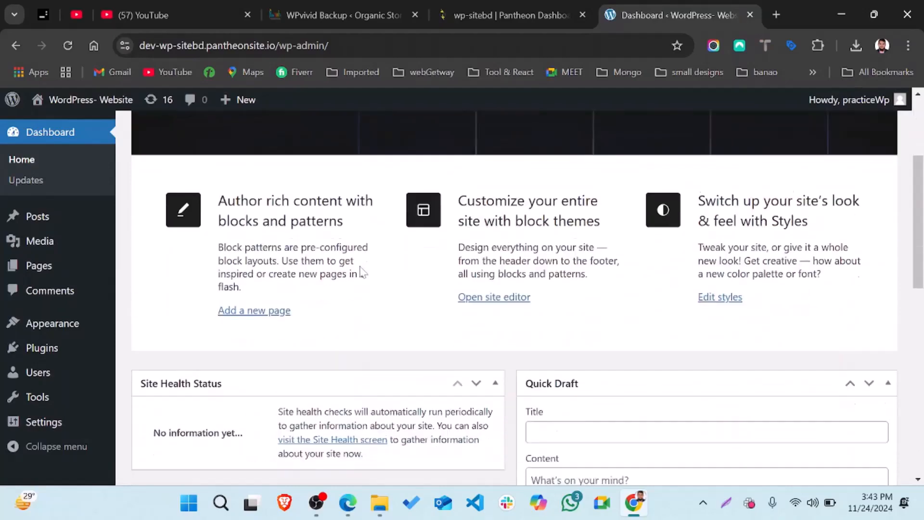
scroll(359, 263, up, 5)
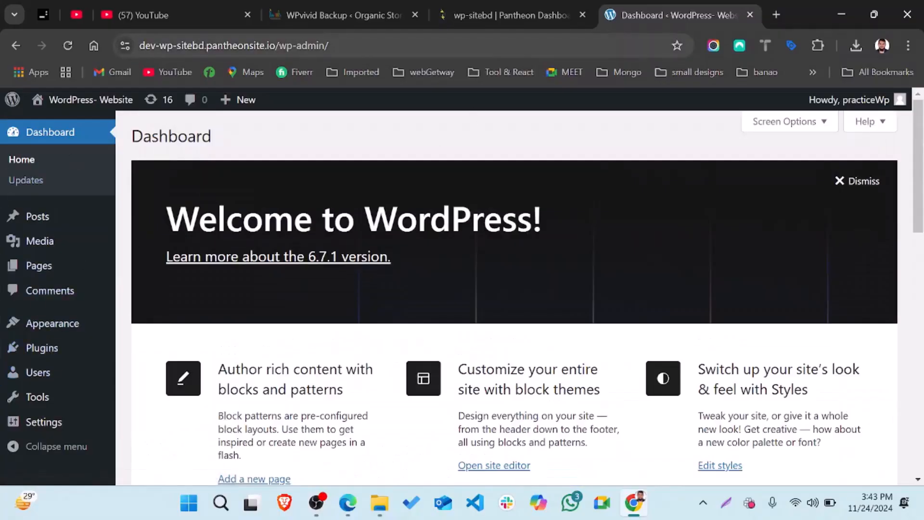
drag(145, 45, 325, 53)
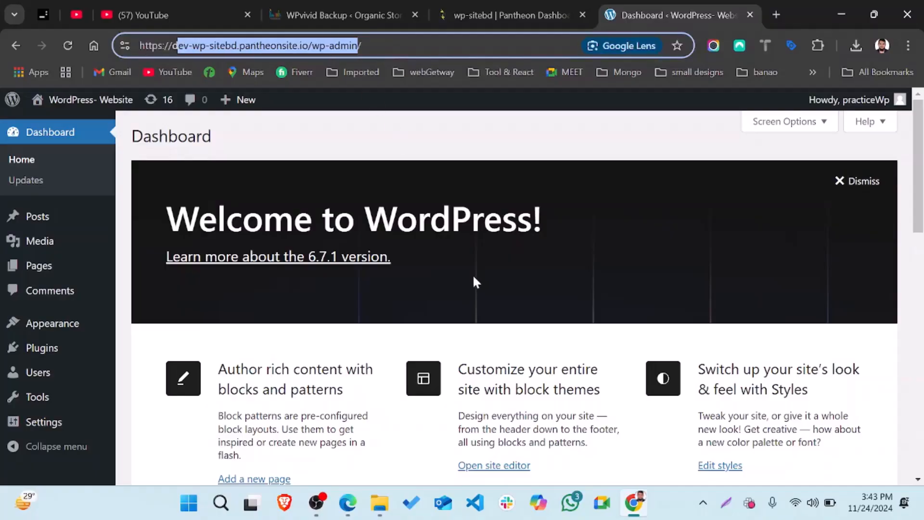
mouse_move(76, 352)
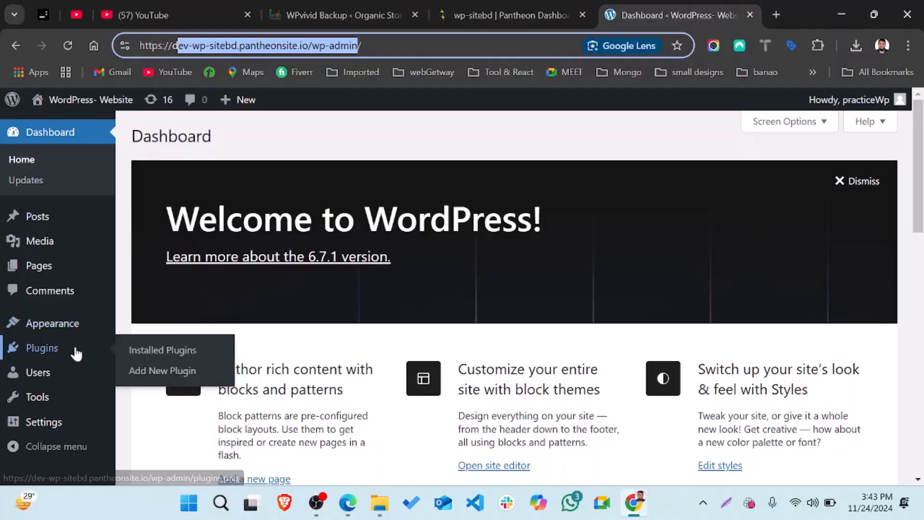
click(165, 371)
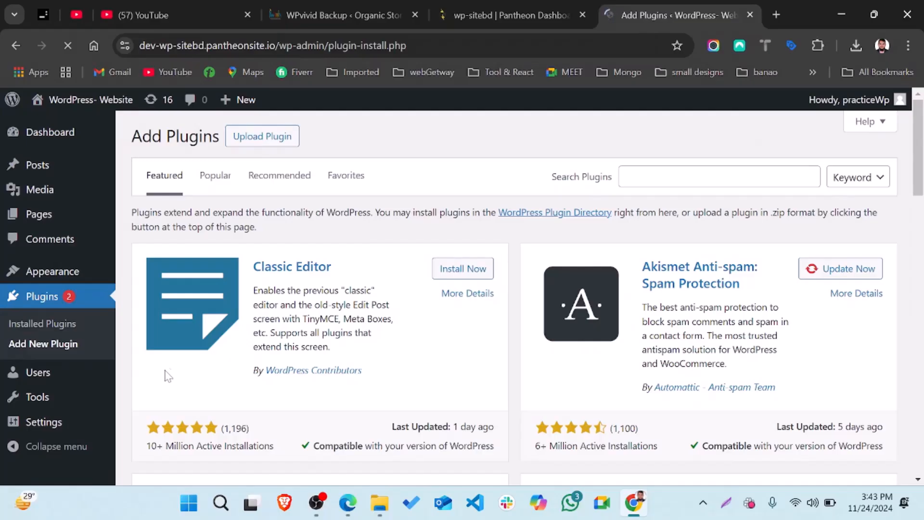
click(719, 177)
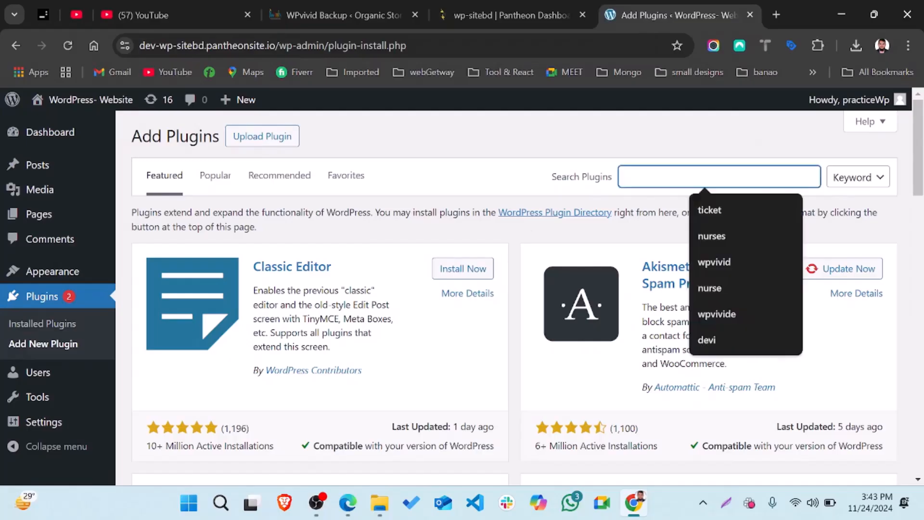
click(737, 259)
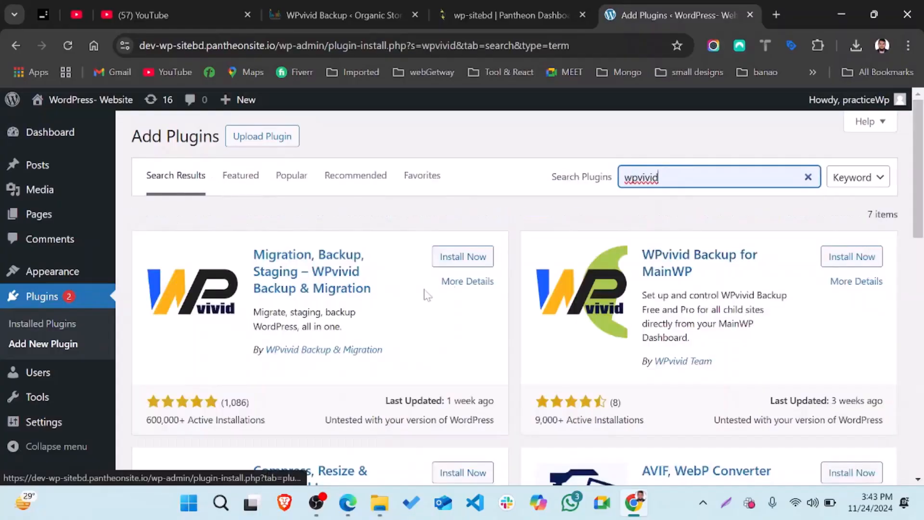
click(469, 256)
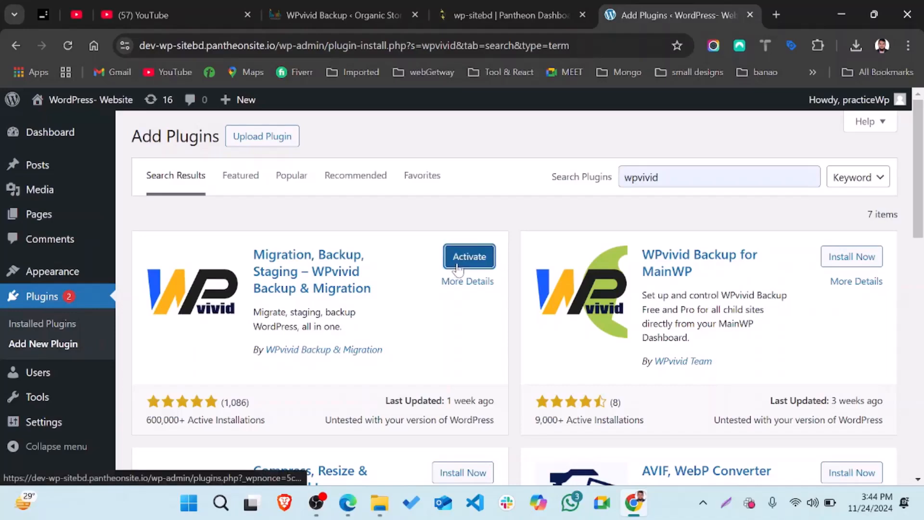
click(458, 264)
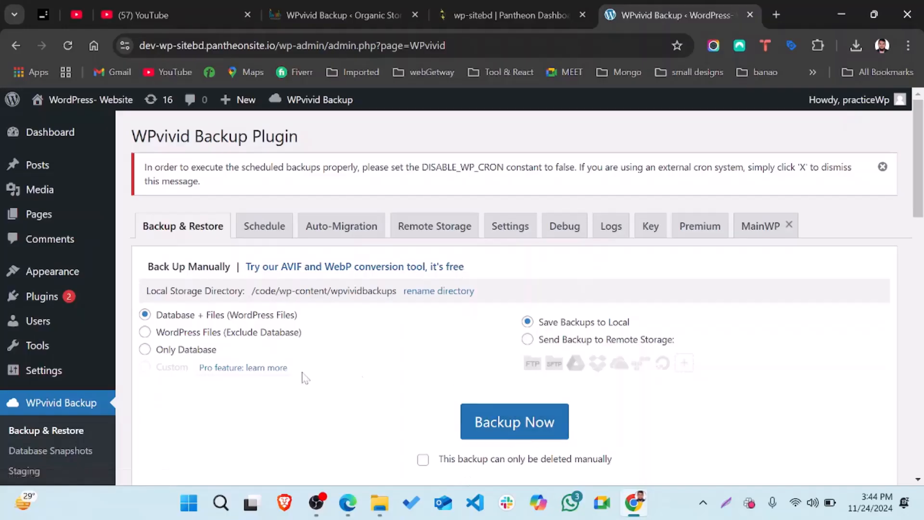
Switch WPvivid Backup & Restore to its Upload tab
scroll(251, 379, down, 2)
scroll(251, 378, down, 1)
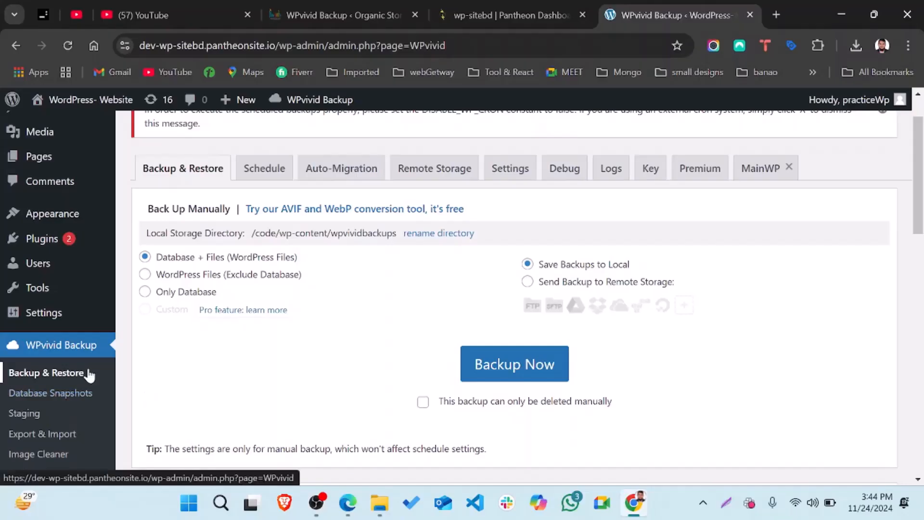
scroll(200, 356, down, 1)
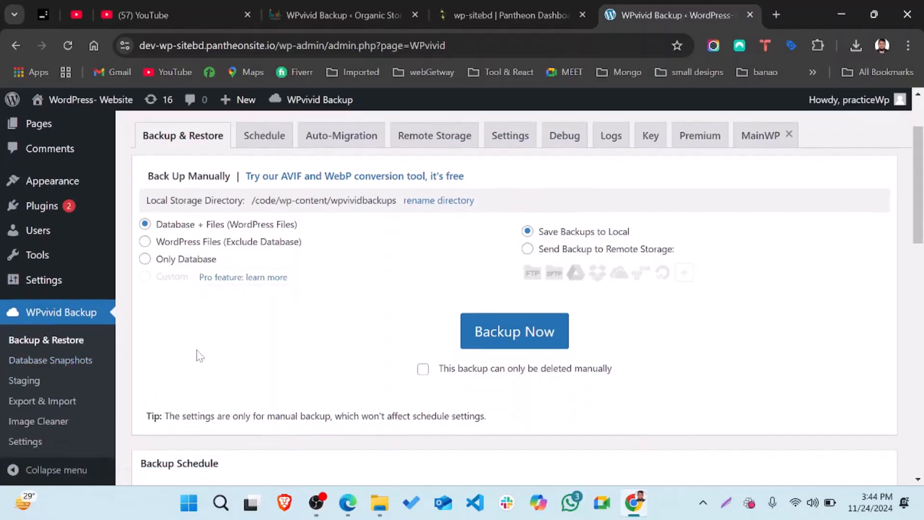
scroll(200, 356, down, 3)
scroll(200, 356, up, 5)
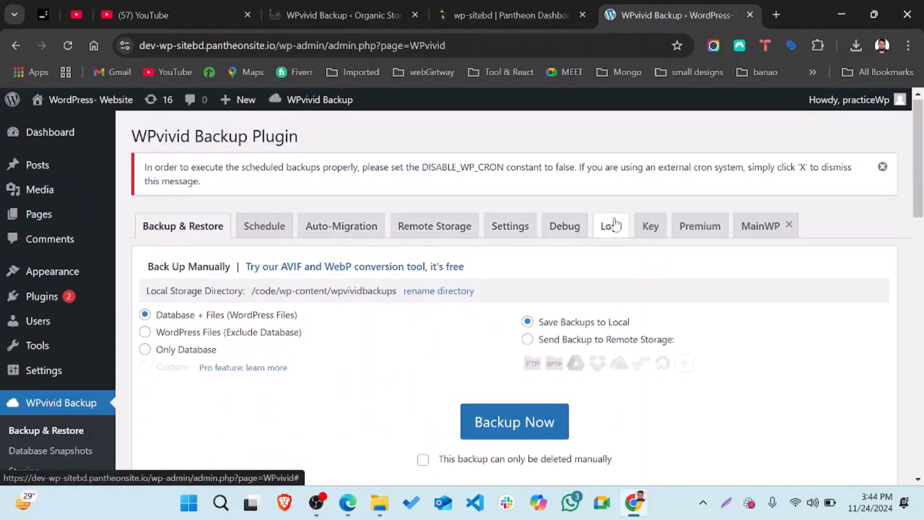
scroll(341, 383, down, 8)
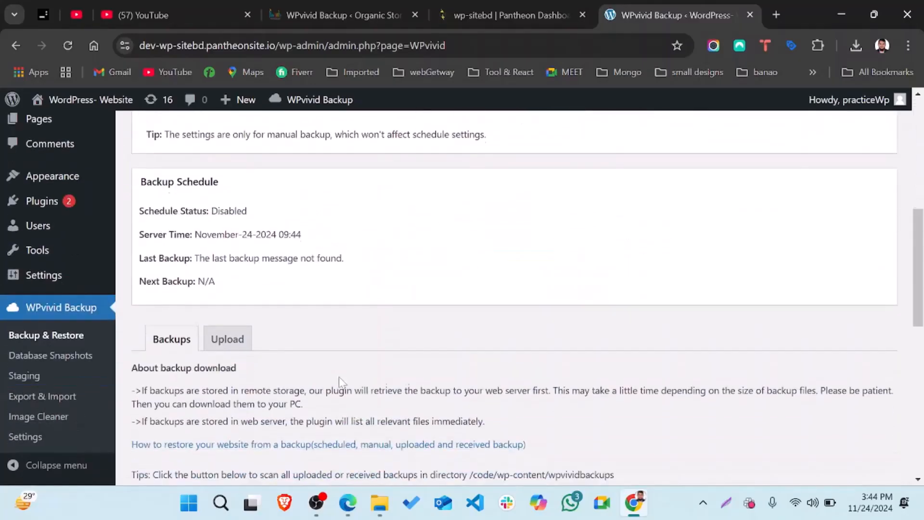
click(237, 342)
Select the stylenestbd.com backup_all zip from Downloads as the file to upload
scroll(237, 345, down, 2)
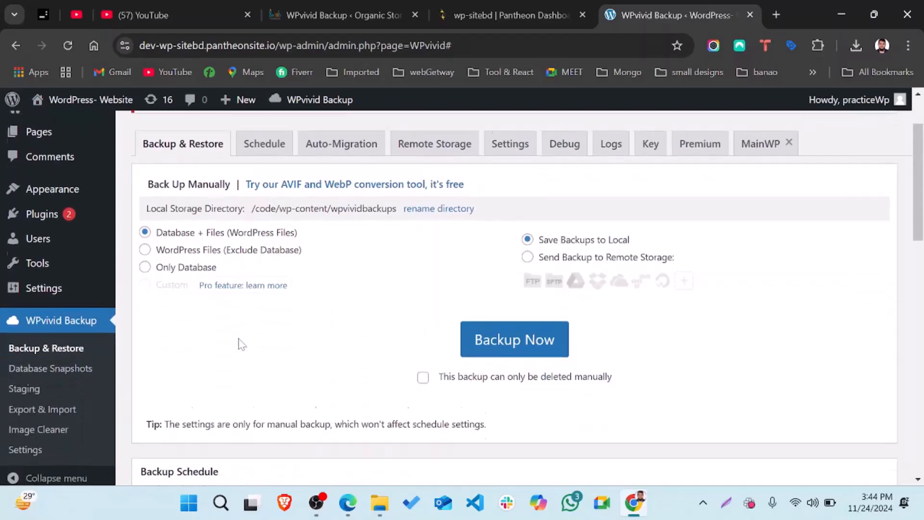
scroll(464, 336, down, 8)
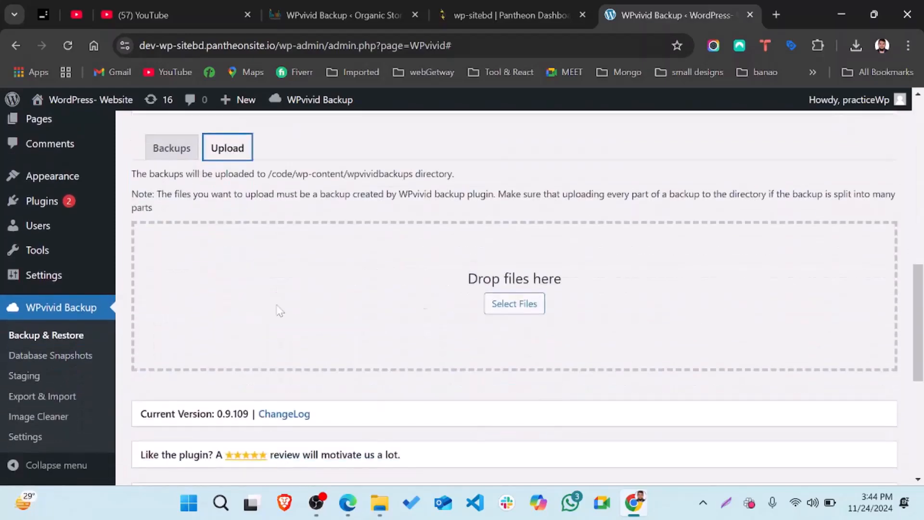
click(534, 310)
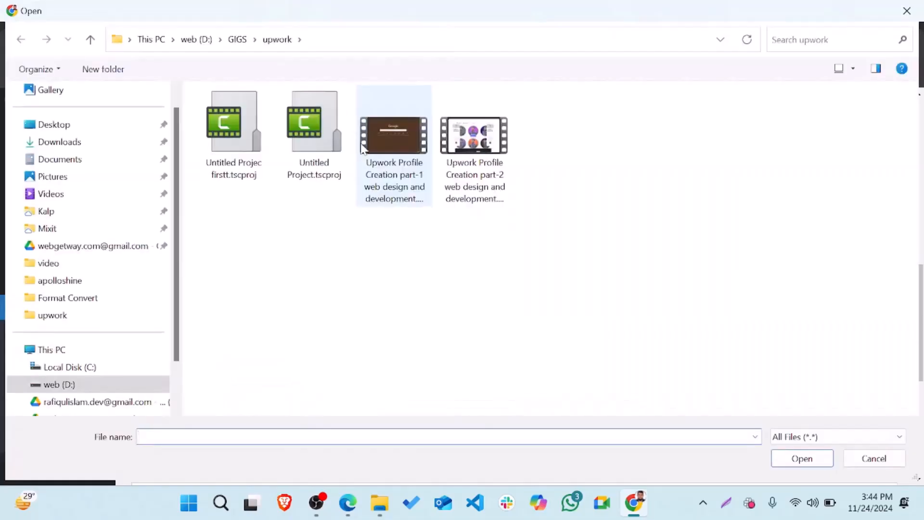
click(65, 143)
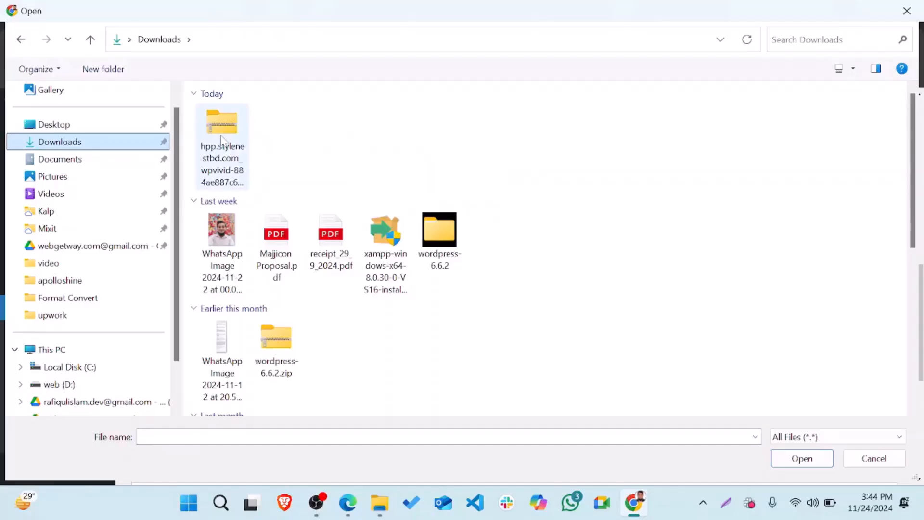
click(221, 140)
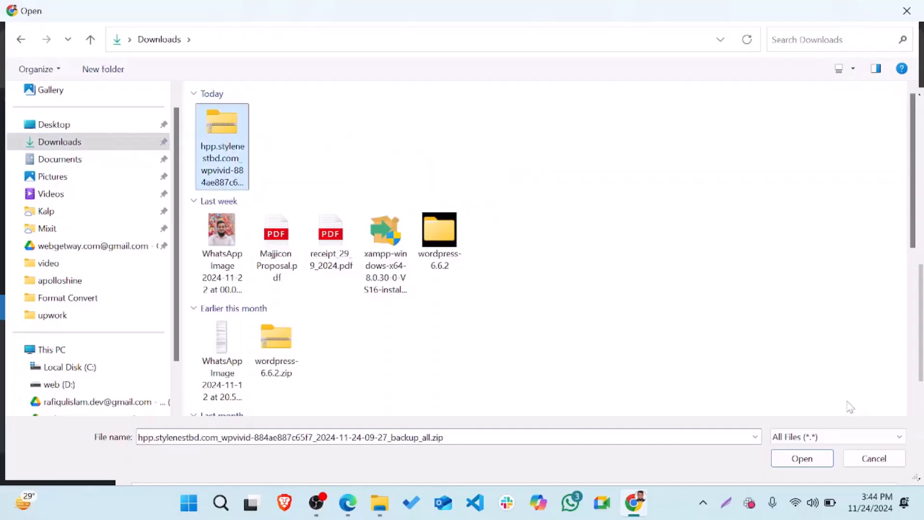
click(802, 459)
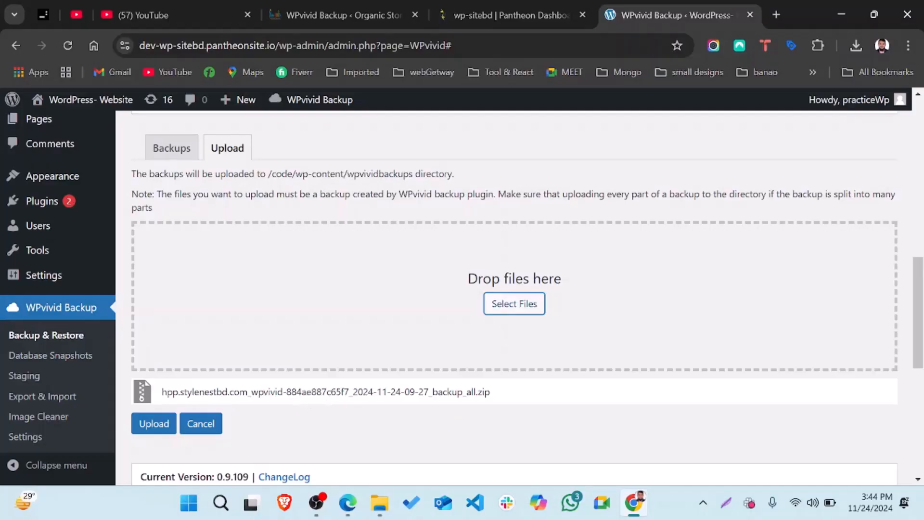
Start uploading the queued backup_all zip to wp-sitebd and let progress climb toward 67%
click(161, 424)
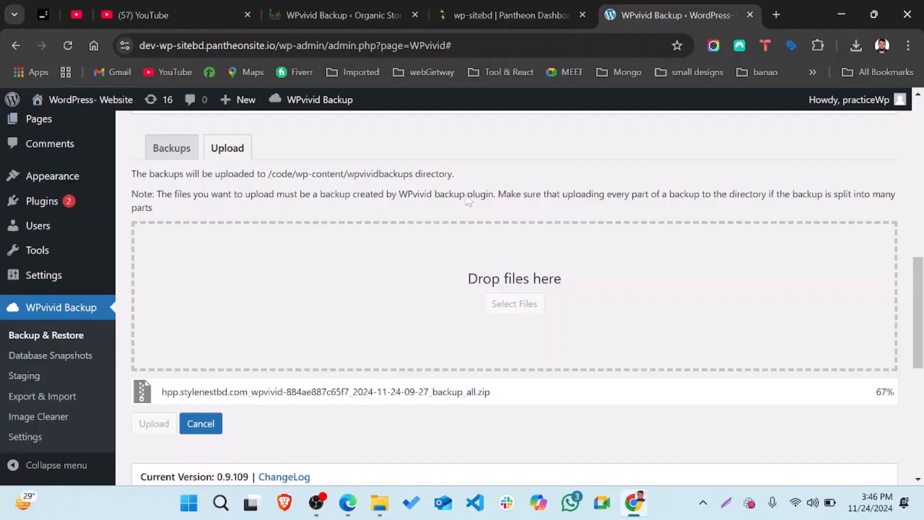
In a new tab, go to ebnhost.com and open its Web Hosting page
click(776, 14)
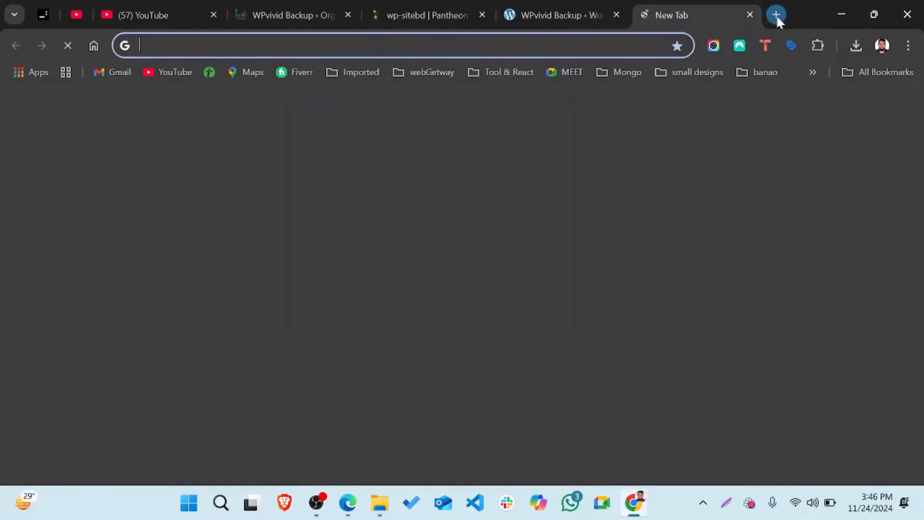
text(ebnhost.com)
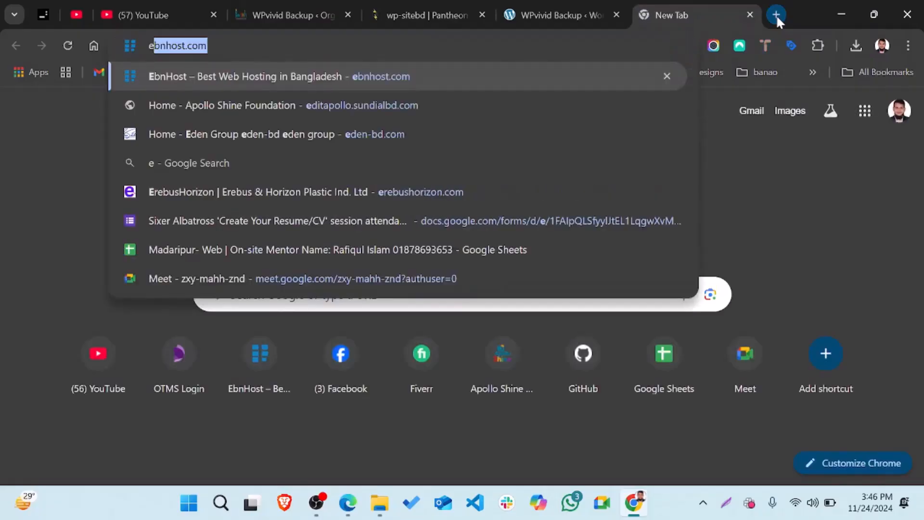
key(Return)
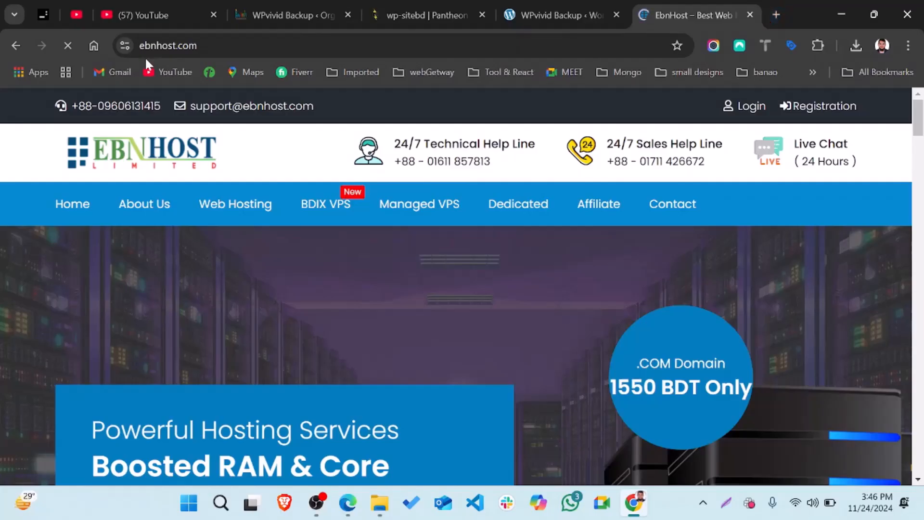
click(221, 208)
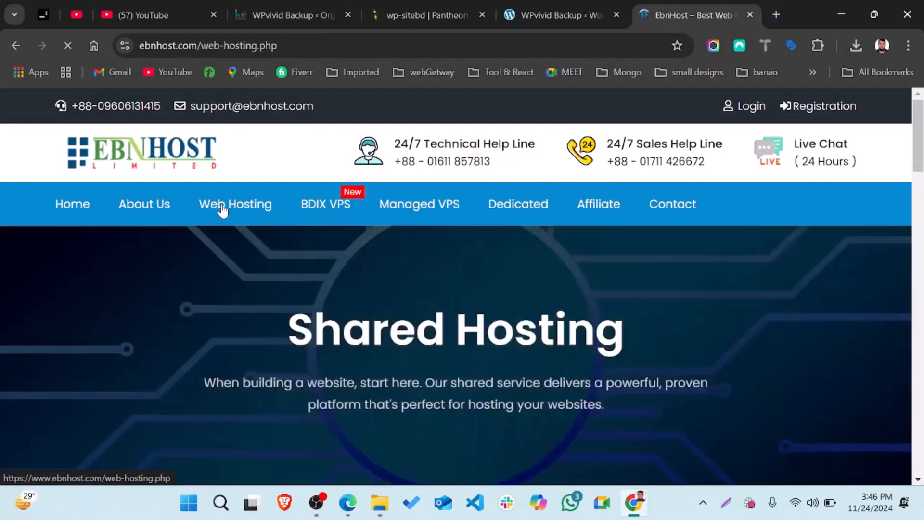
scroll(368, 385, down, 10)
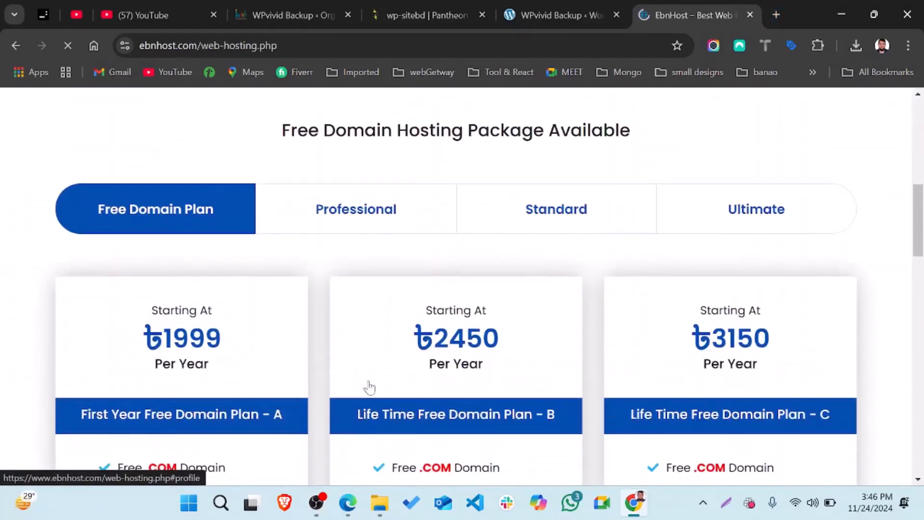
View the Professional shared hosting plans, starting from ৳1199
click(360, 159)
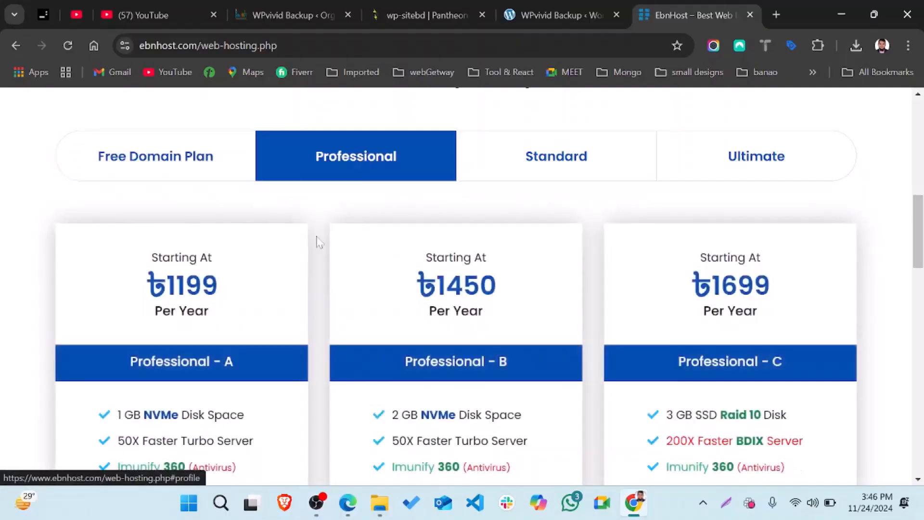
scroll(462, 288, down, 2)
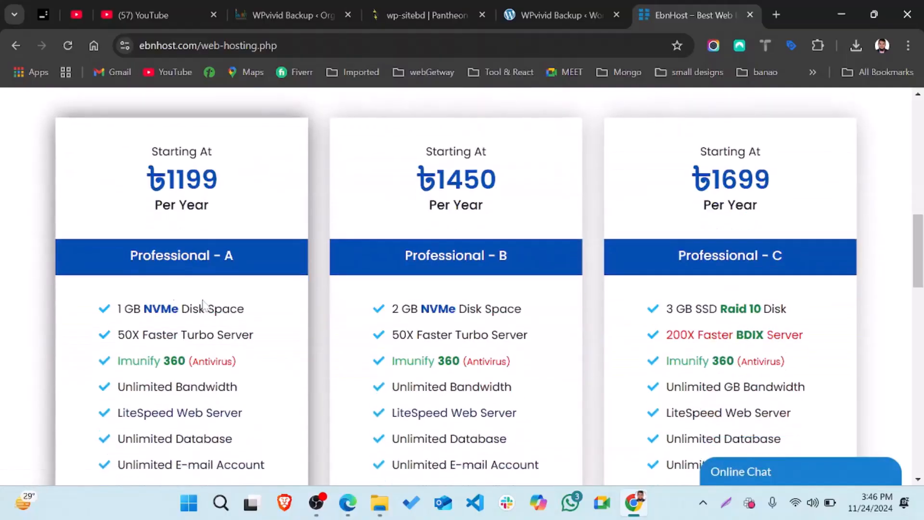
drag(117, 308, 214, 309)
scroll(215, 308, down, 3)
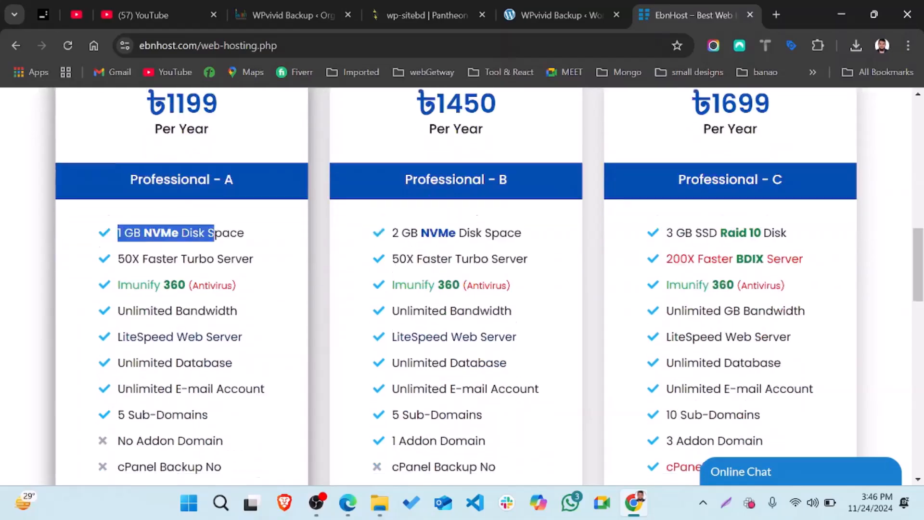
scroll(214, 309, down, 10)
scroll(213, 316, up, 20)
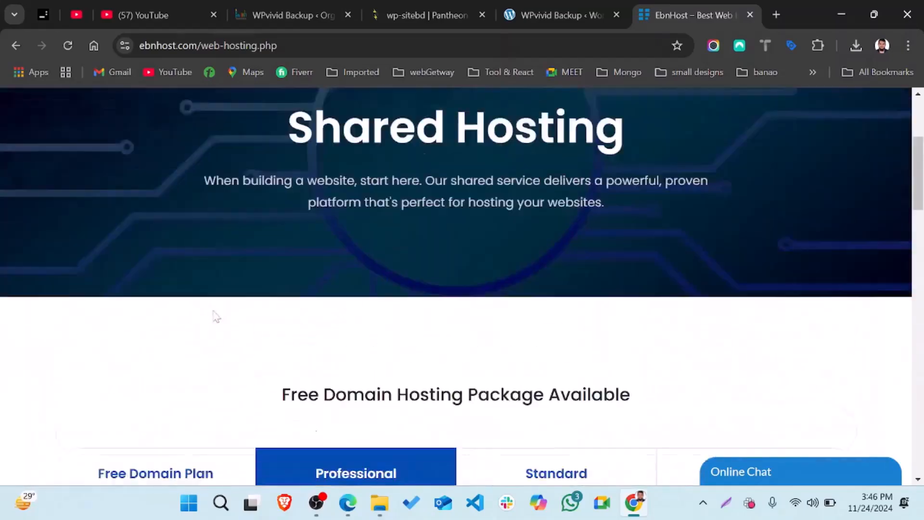
scroll(260, 357, down, 5)
View the Free Domain Plan prices, starting from ৳1999 yearly
click(165, 301)
scroll(165, 302, down, 4)
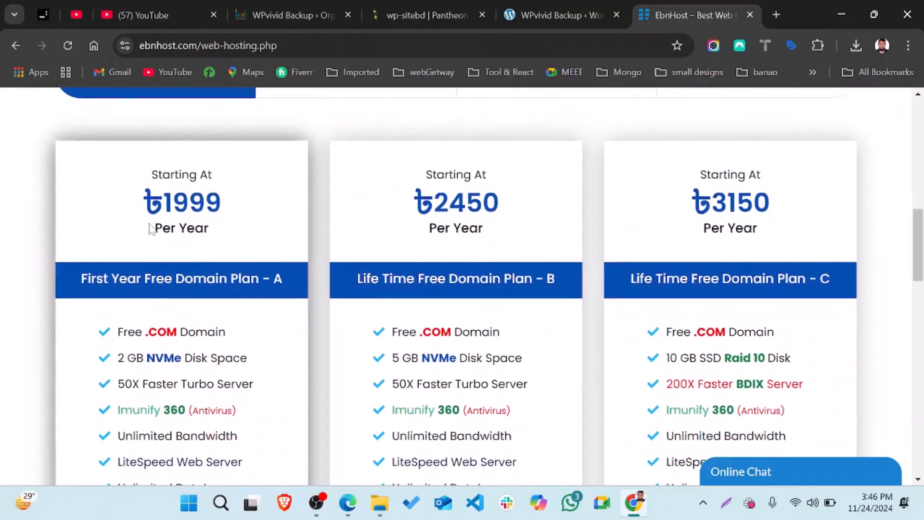
scroll(152, 230, up, 3)
scroll(456, 284, down, 5)
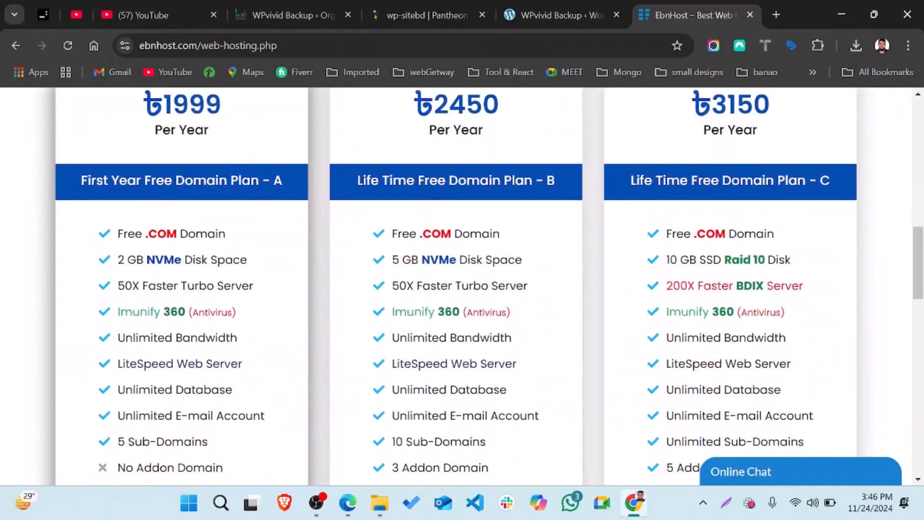
scroll(206, 217, up, 10)
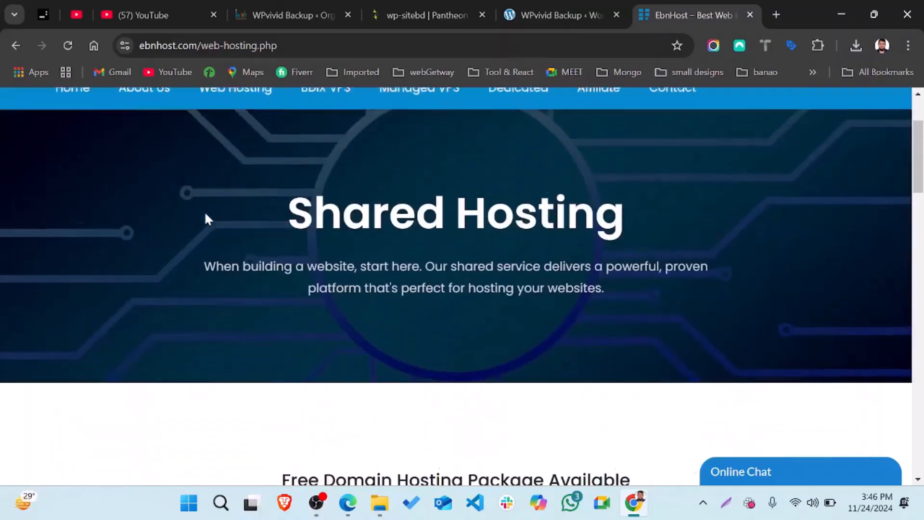
Let the WPvivid upload reach 100% and accept the completion alert, listing the 81.25 MB backup
click(602, 15)
scroll(467, 373, down, 1)
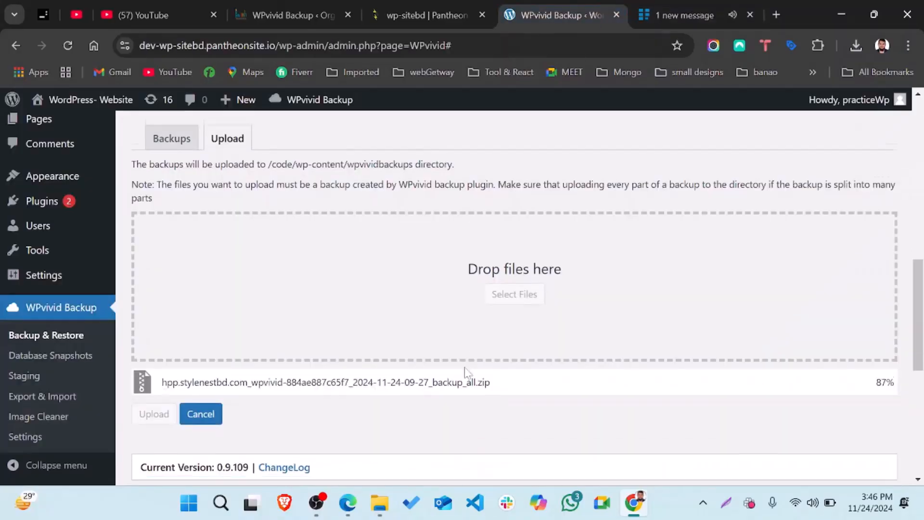
scroll(467, 372, down, 2)
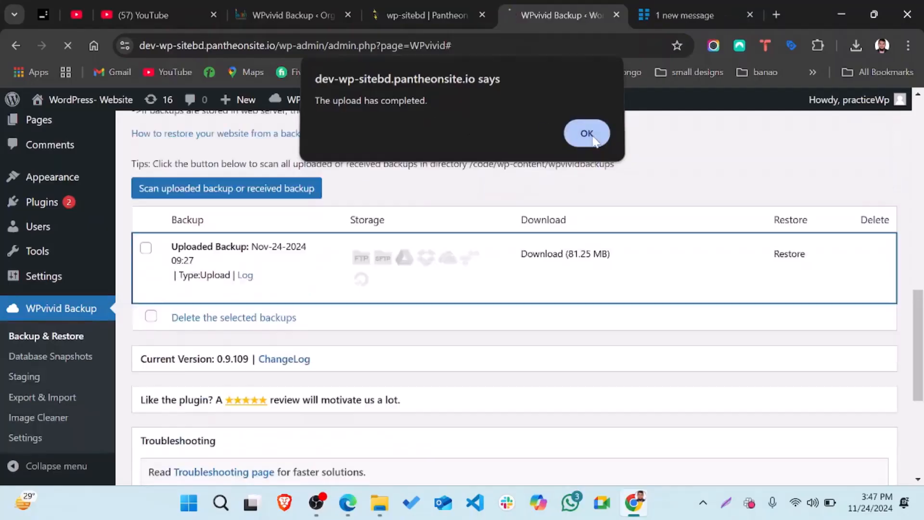
click(586, 137)
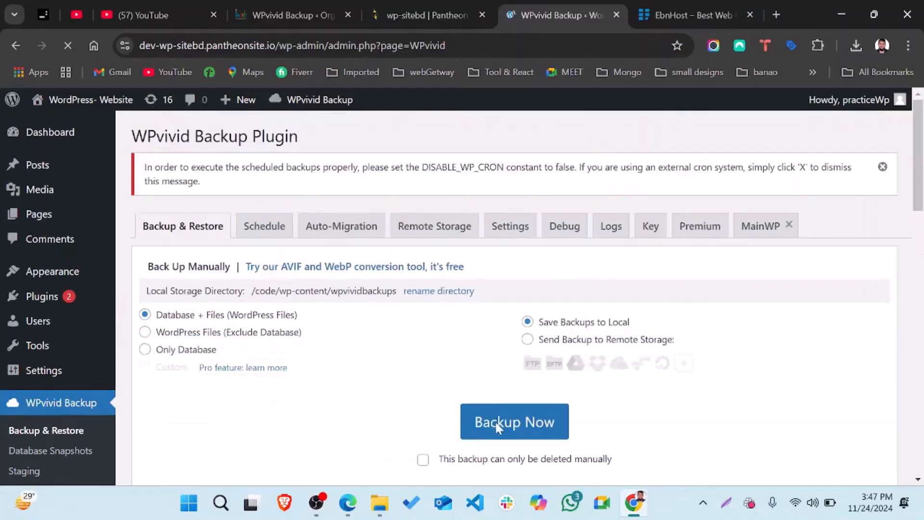
Restore the uploaded Nov-24-2024 09:27 backup, confirming the 'Are you sure to continue?' prompt
scroll(495, 420, down, 10)
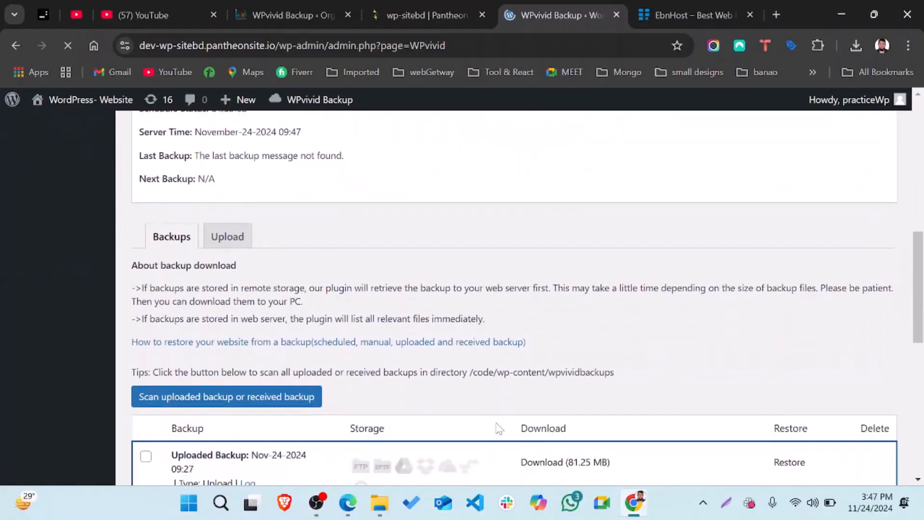
scroll(498, 427, down, 2)
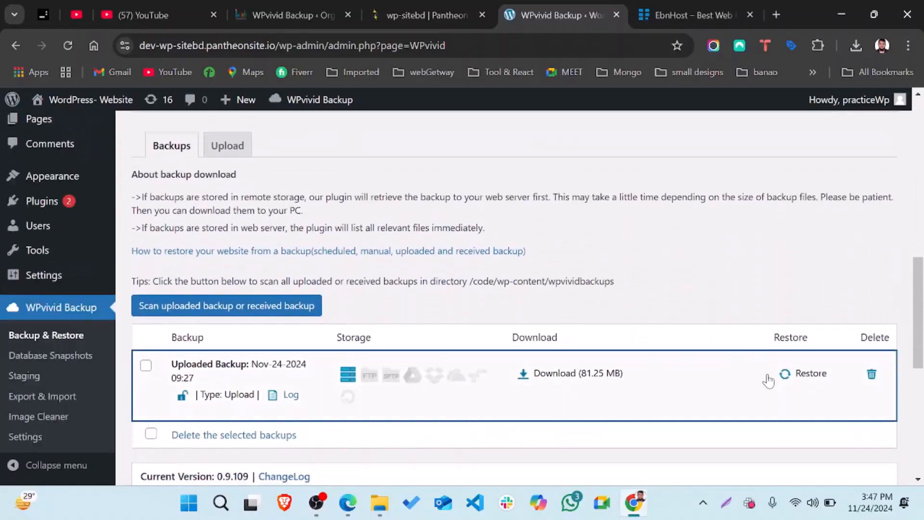
scroll(163, 307, up, 3)
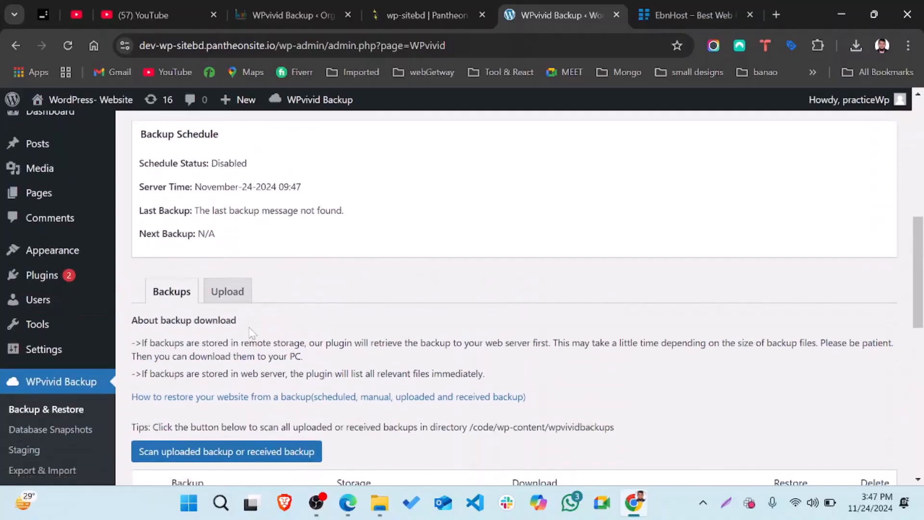
scroll(248, 329, down, 3)
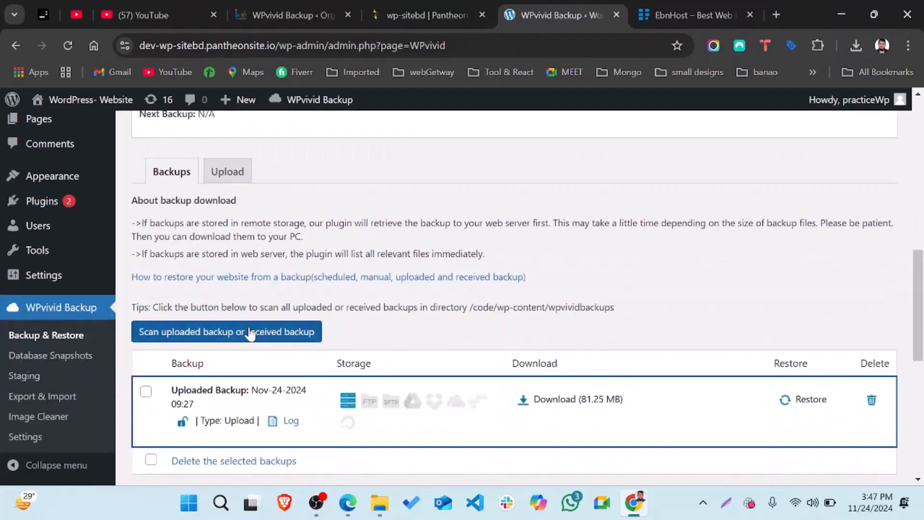
click(804, 407)
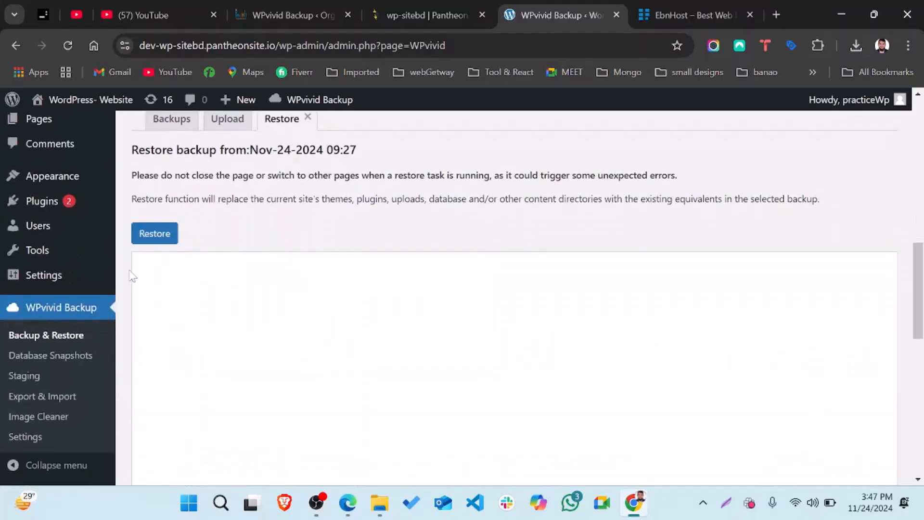
click(154, 234)
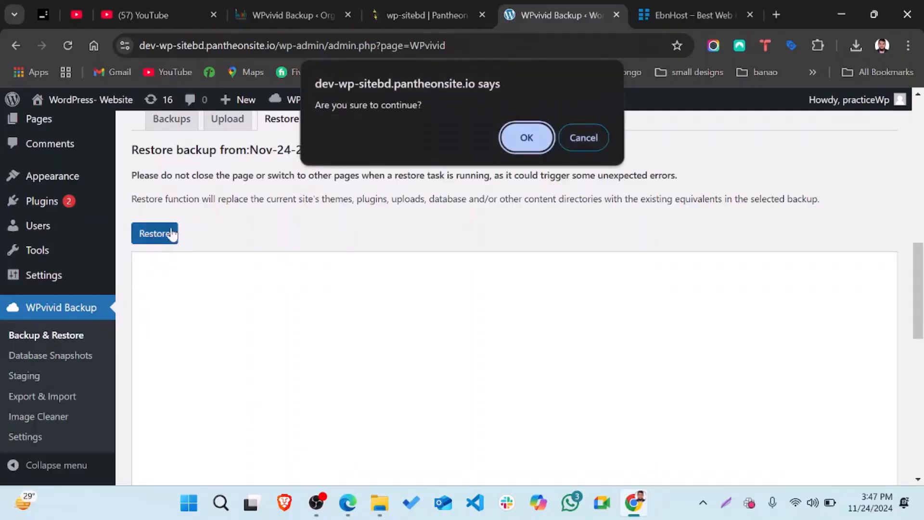
click(528, 139)
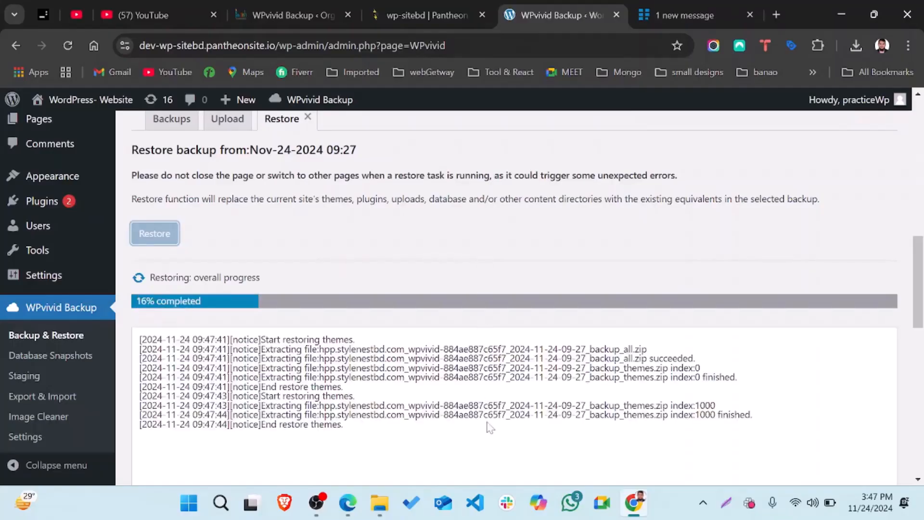
scroll(489, 427, down, 1)
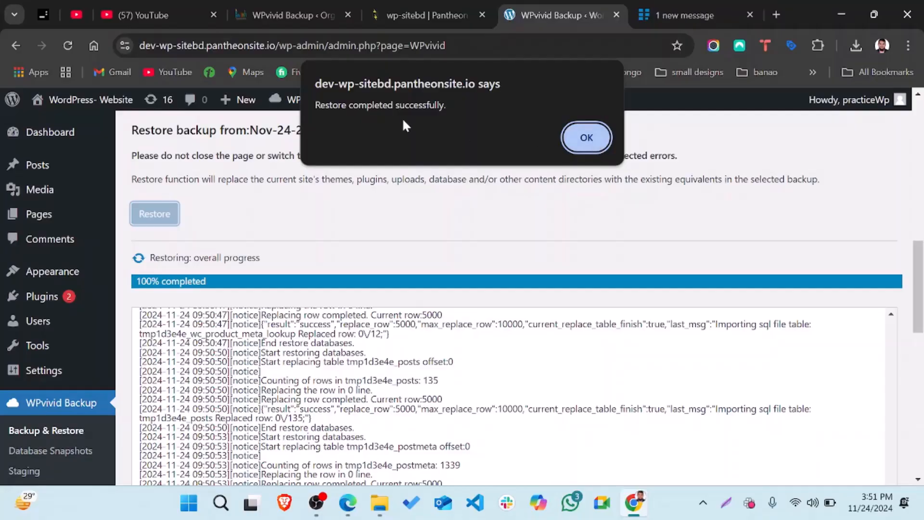
Dismiss the restore-complete alert, check the Organic Store login's username field, then go to EbnHost
click(582, 141)
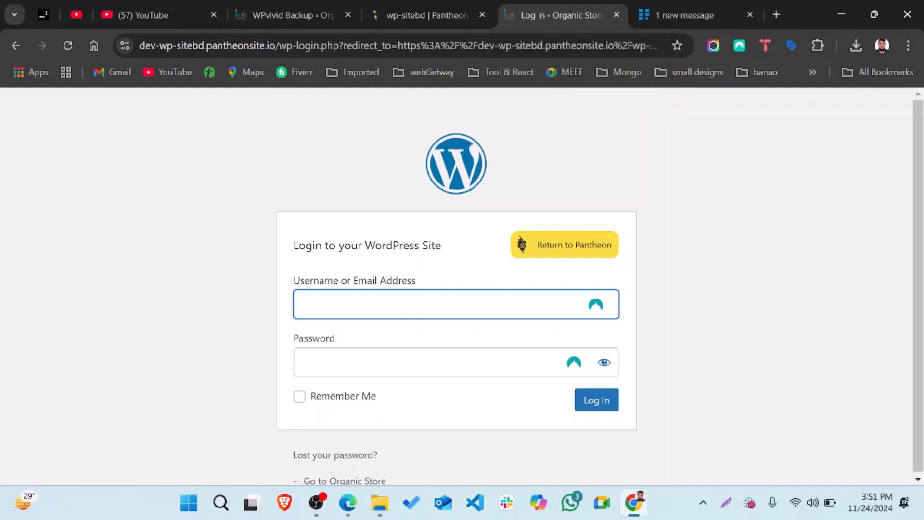
click(413, 304)
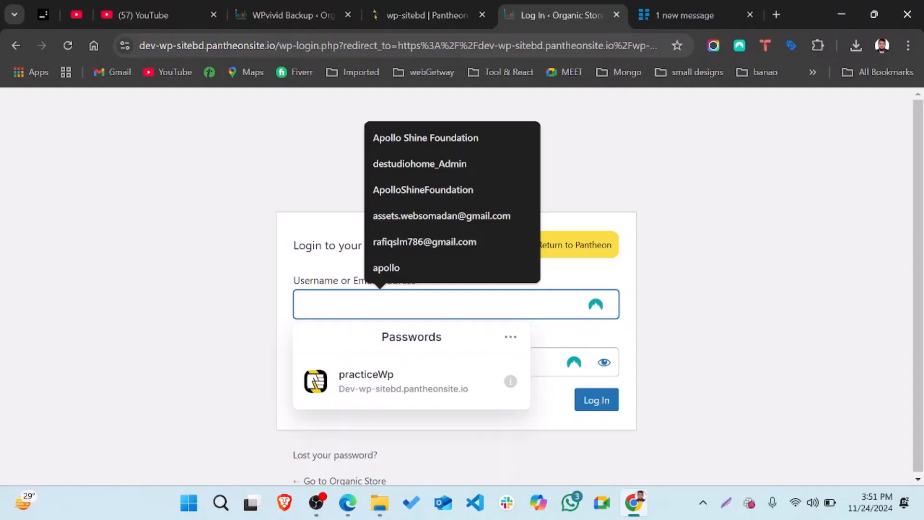
click(153, 211)
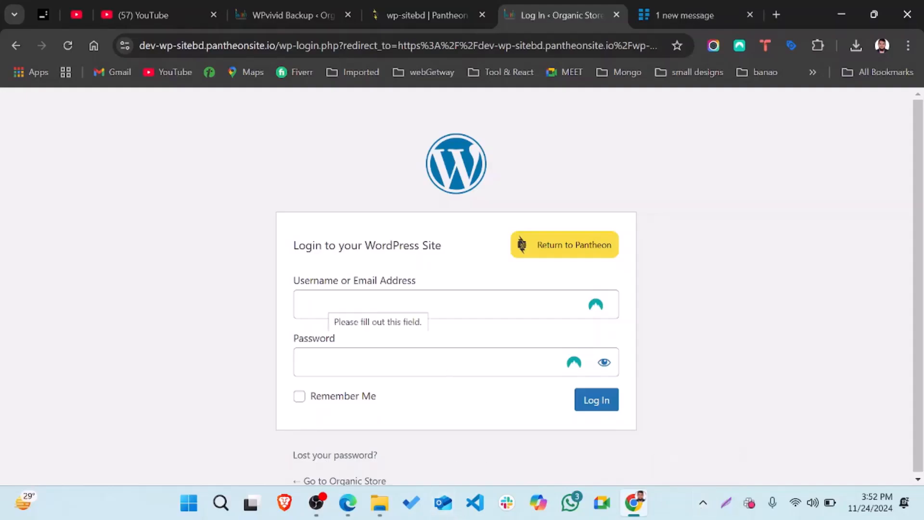
click(380, 304)
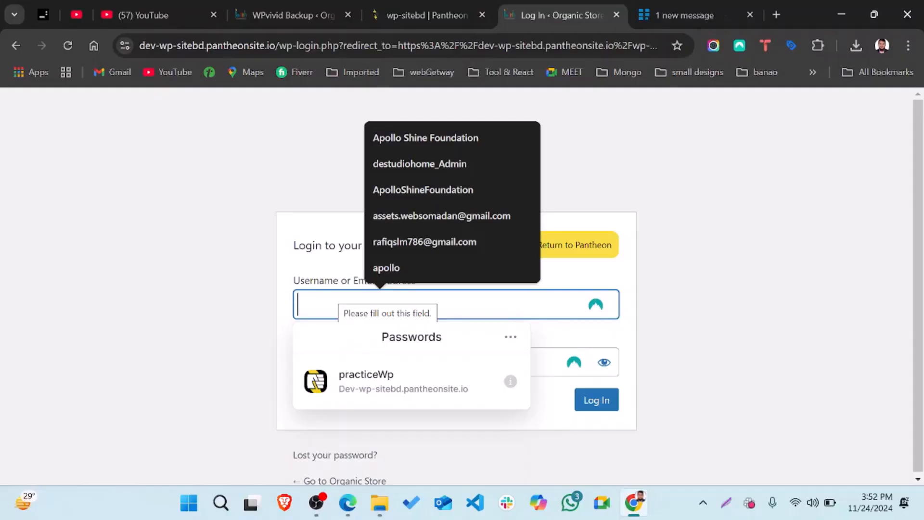
click(693, 10)
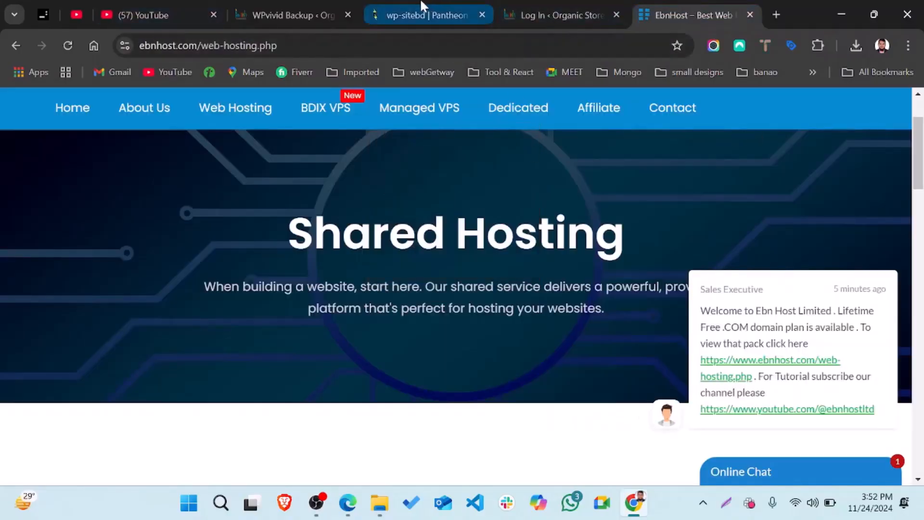
Copy the source site's saved password from NordPass's first suggested login
click(283, 7)
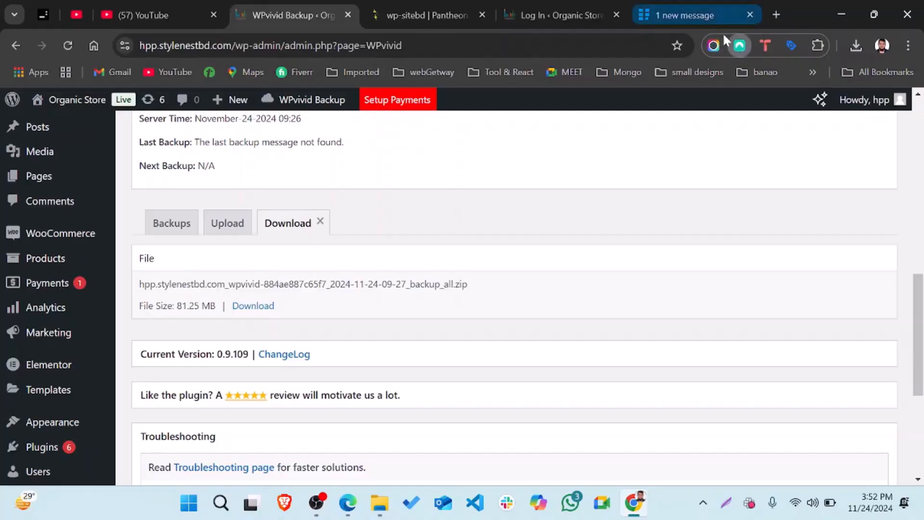
click(739, 47)
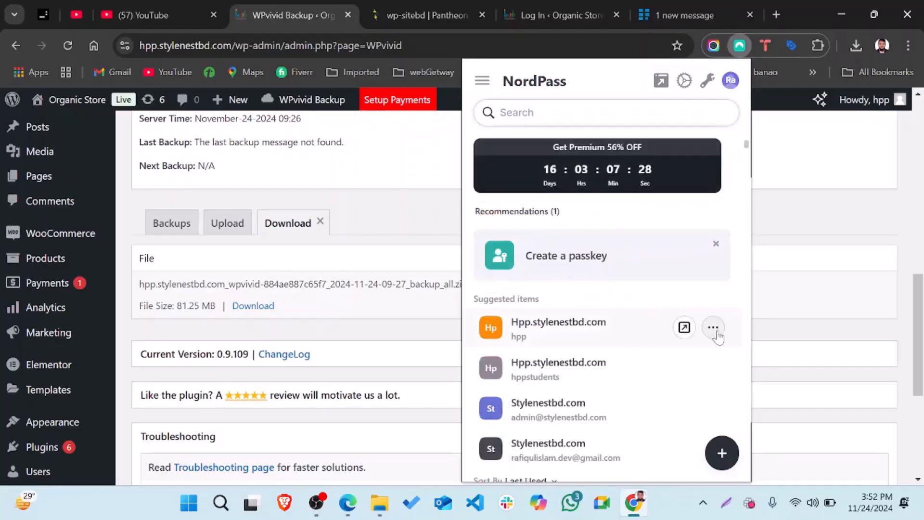
click(714, 329)
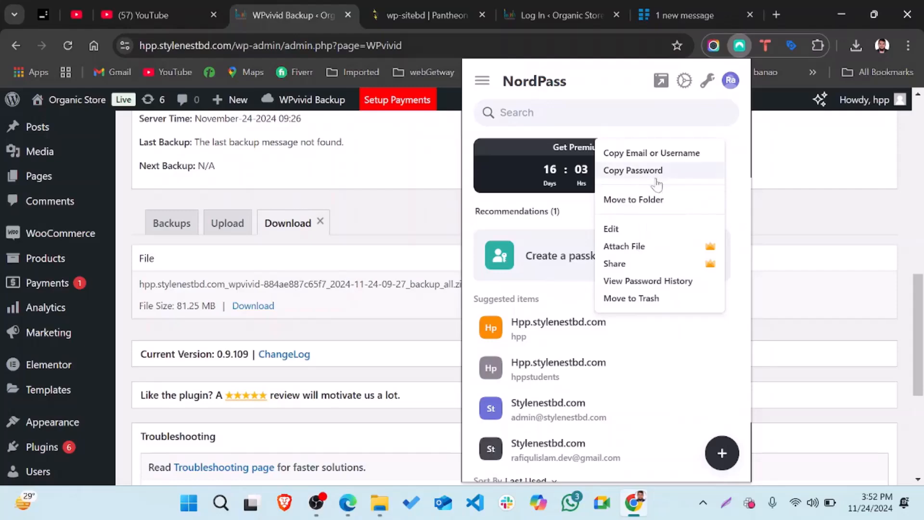
click(656, 181)
click(601, 14)
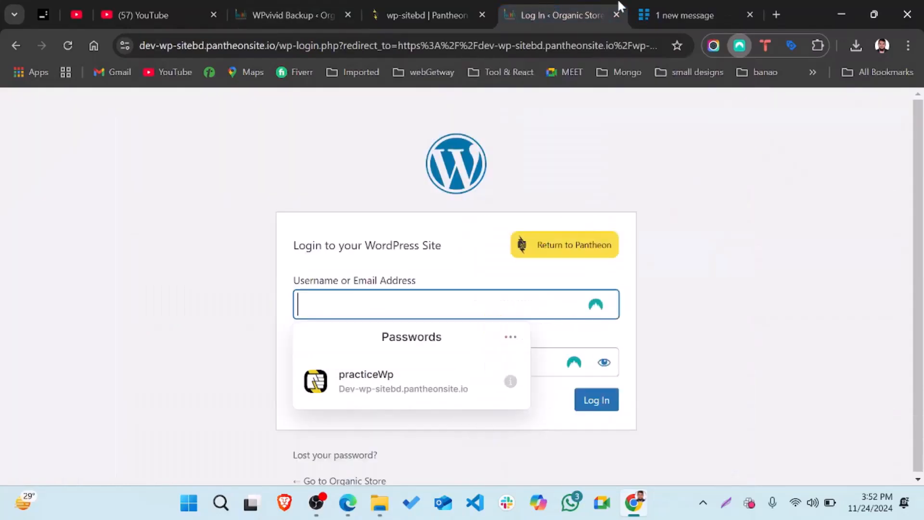
Log in to the Organic Store dev site with the admin username and pasted password
click(662, 5)
click(564, 2)
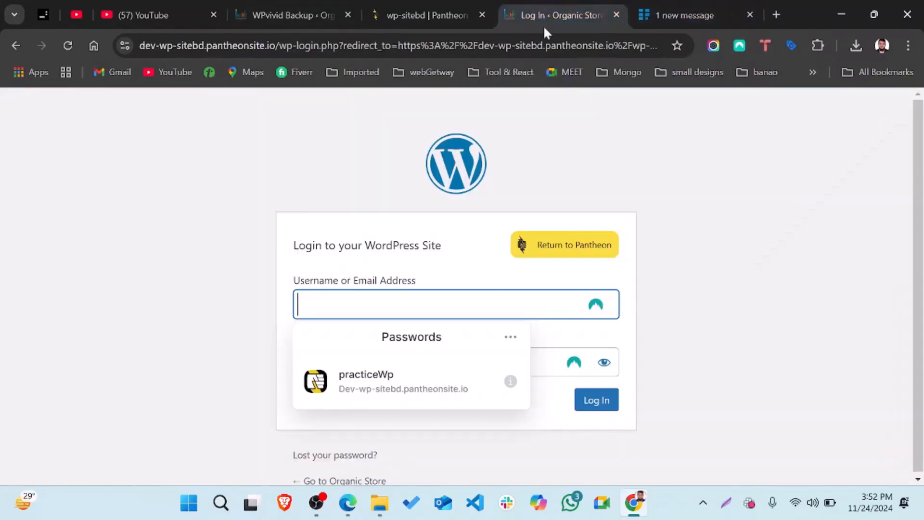
text(hpp)
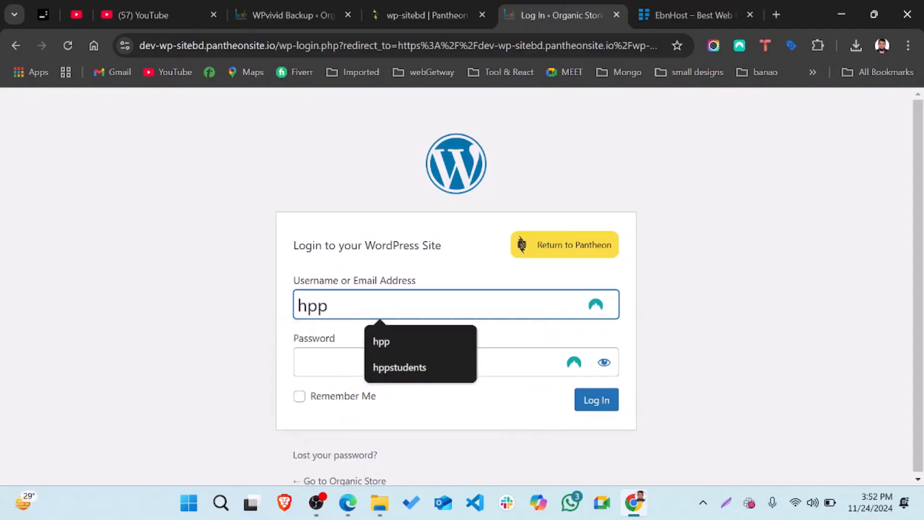
key(Tab)
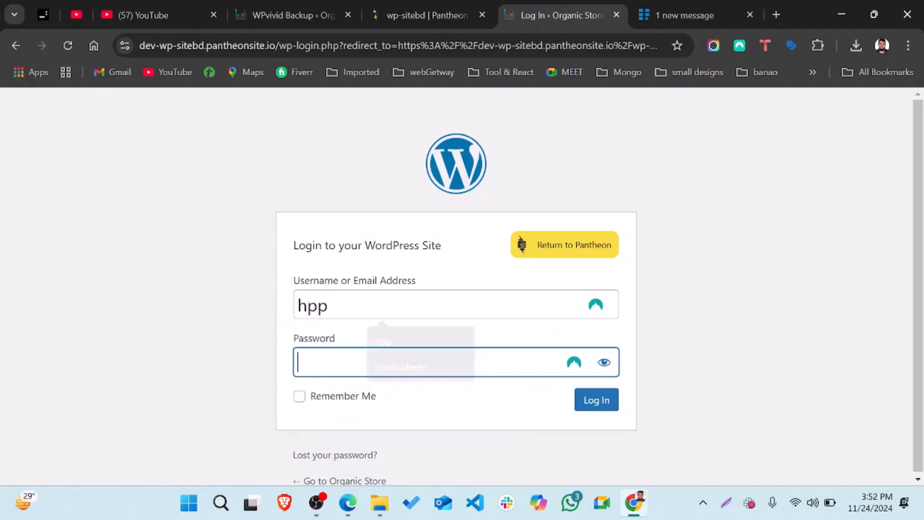
key(ctrl+v)
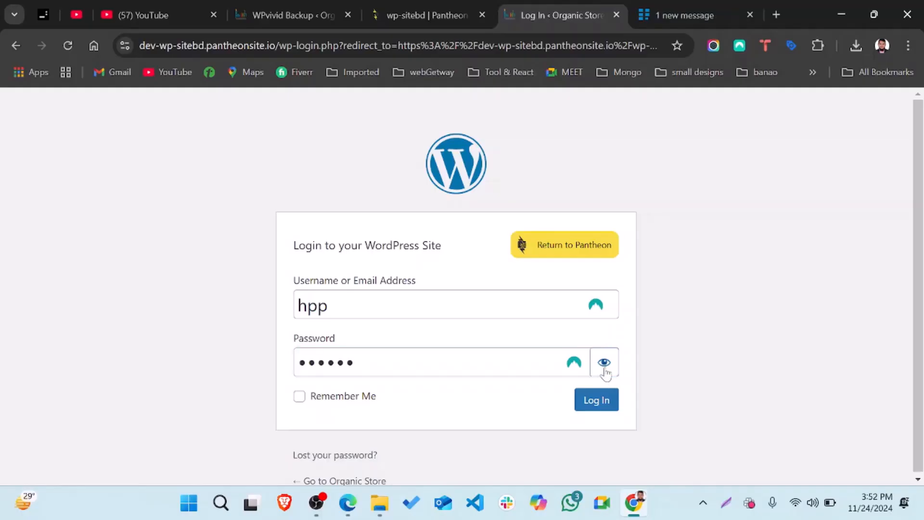
click(604, 366)
click(602, 408)
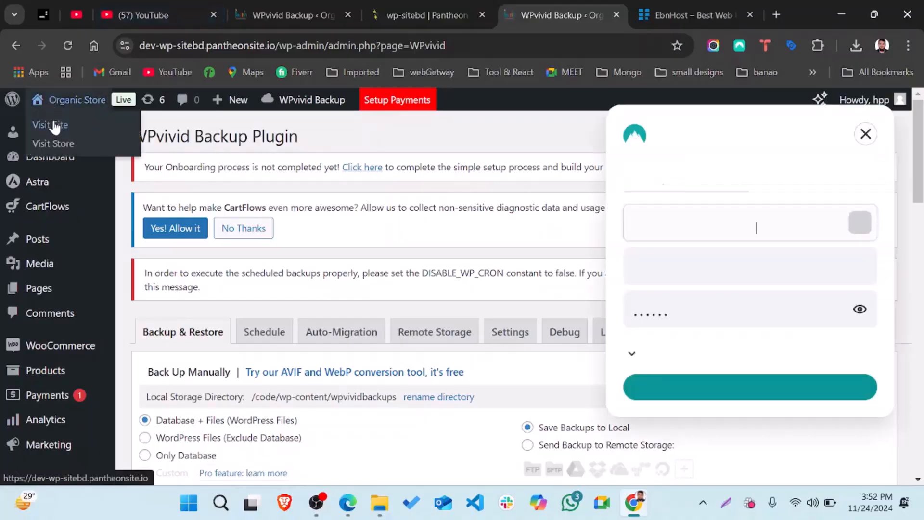
Open the site's Visit Site link in a new tab
right_click(53, 118)
click(123, 134)
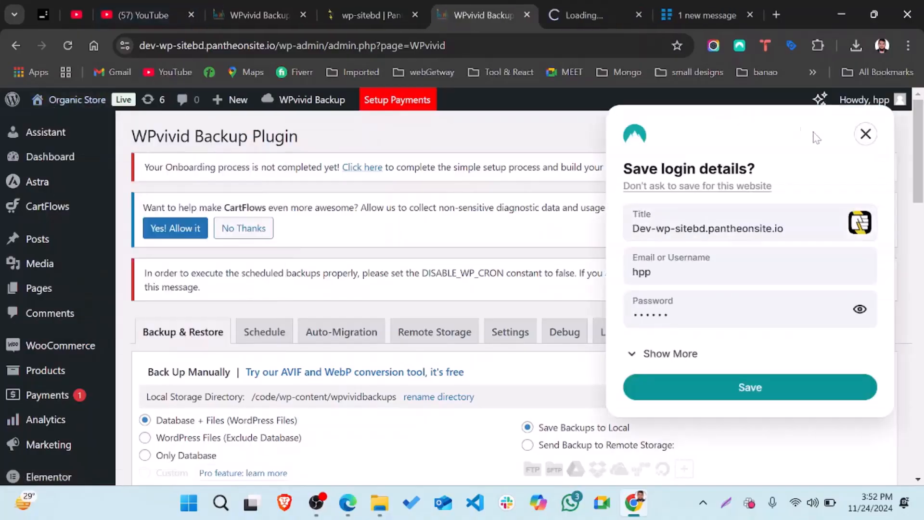
scroll(46, 390, down, 5)
scroll(56, 216, up, 3)
scroll(58, 216, down, 10)
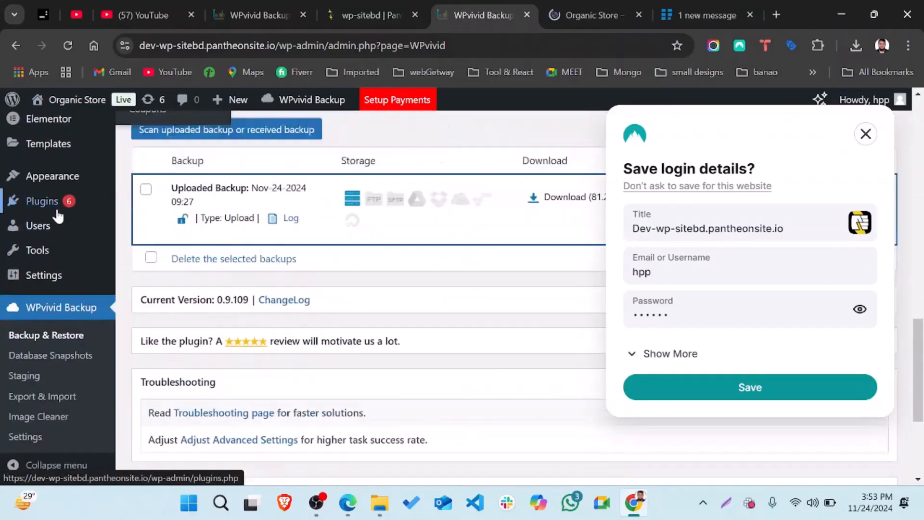
Scroll through the Organic Store homepage on dev-wp-sitebd.pantheonsite.io, showing the Best Quality Products hero
click(585, 4)
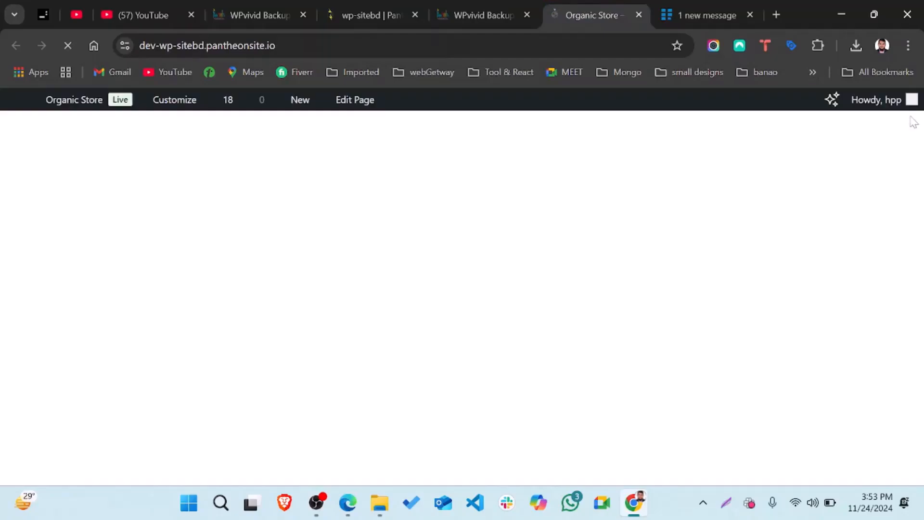
scroll(621, 265, down, 5)
scroll(620, 263, down, 15)
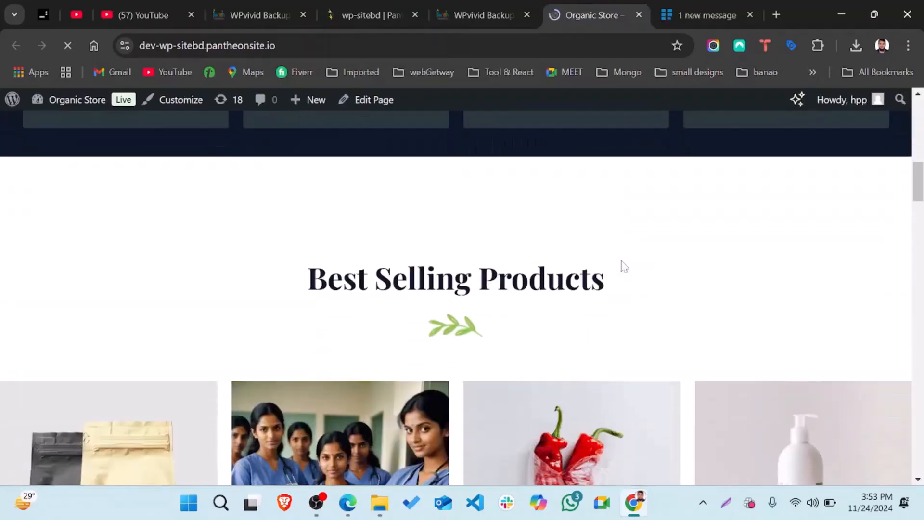
scroll(624, 266, down, 15)
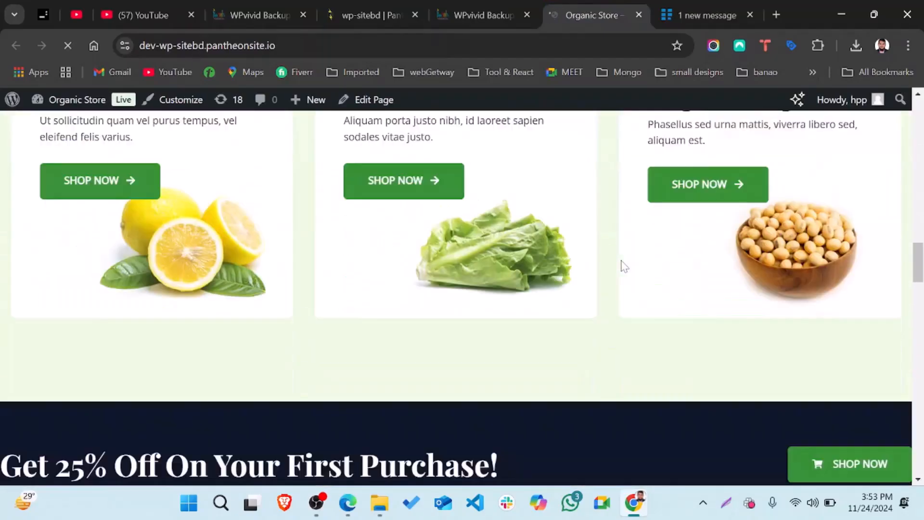
scroll(624, 266, down, 4)
scroll(624, 266, up, 20)
scroll(624, 266, up, 10)
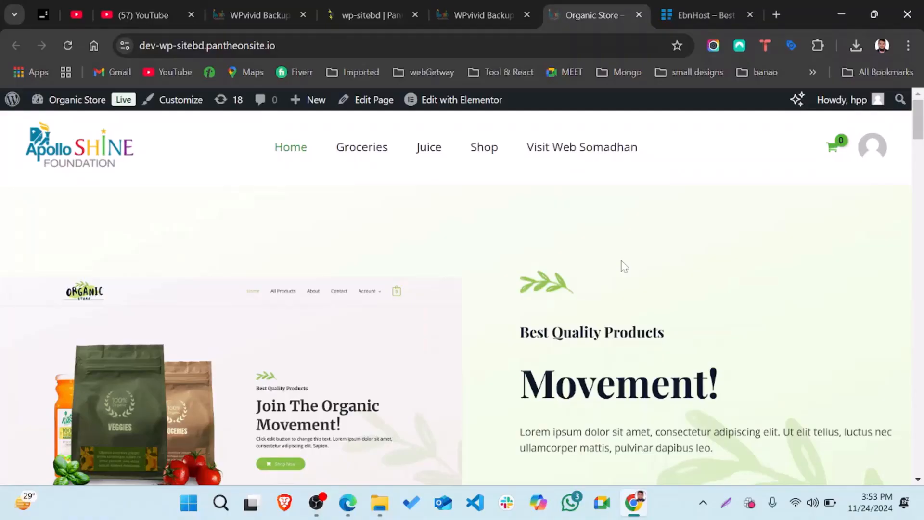
scroll(624, 266, down, 1)
scroll(624, 266, up, 1)
key(ctrl+l)
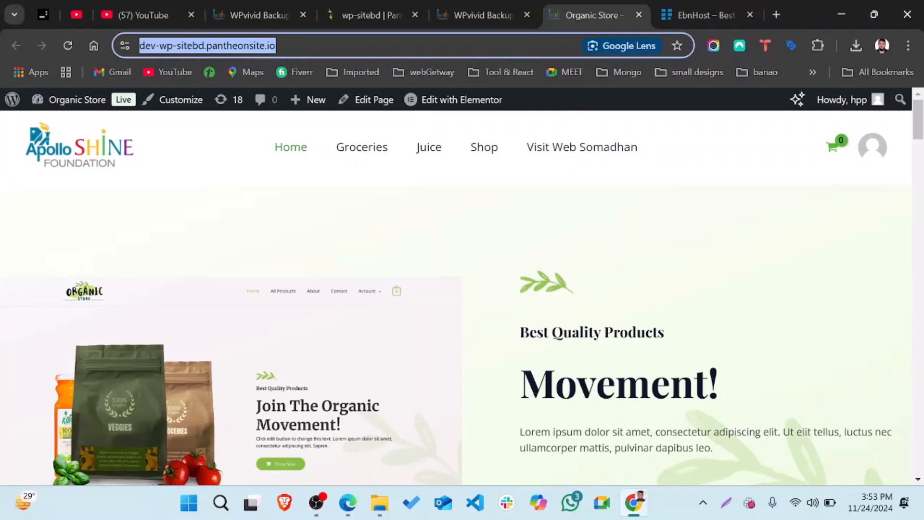